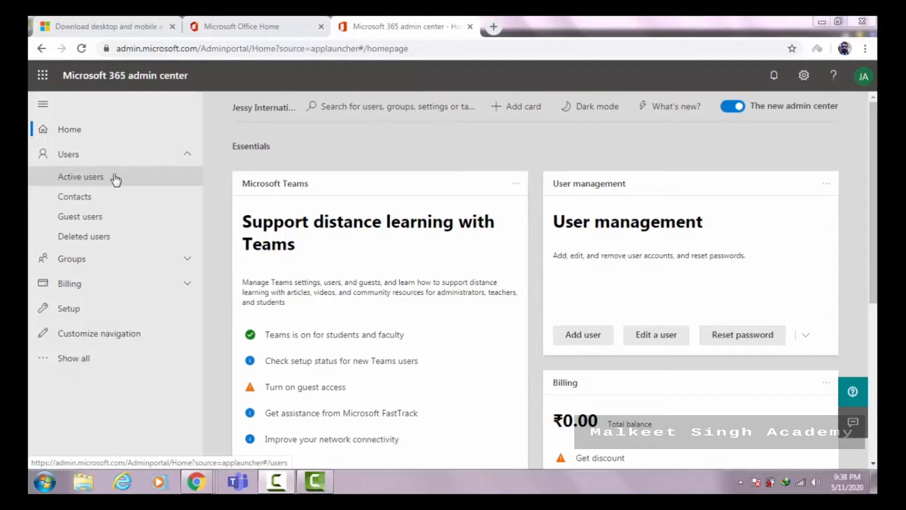
- Open the list of active users and look over the existing accounts
left_click(116, 178)
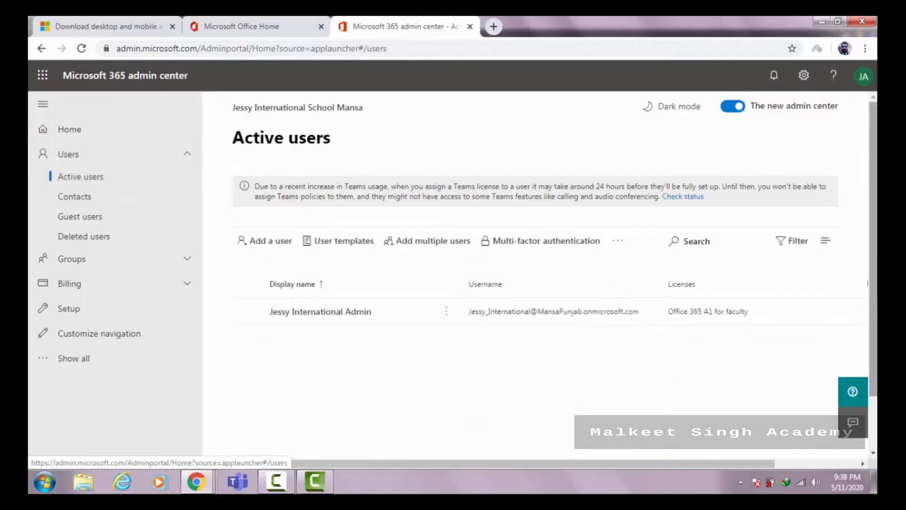
scroll(869, 296, "down", 2)
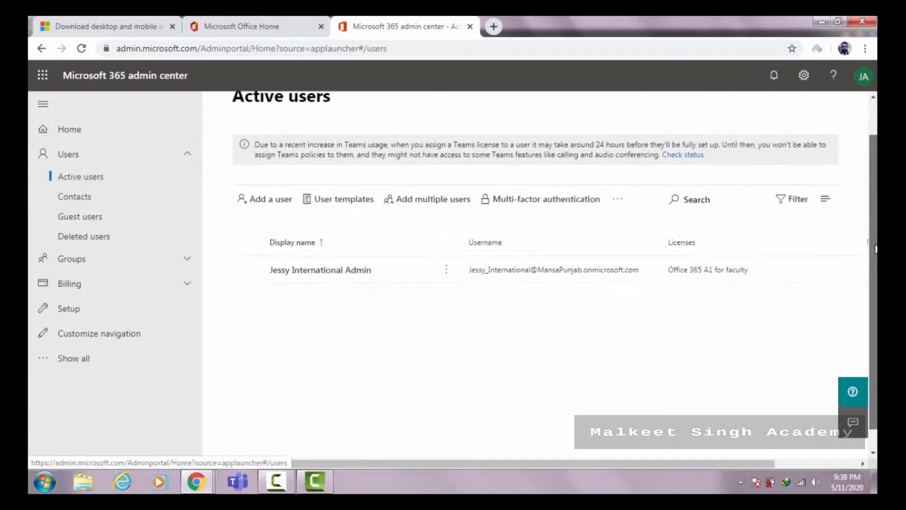
scroll(870, 295, "up", 2)
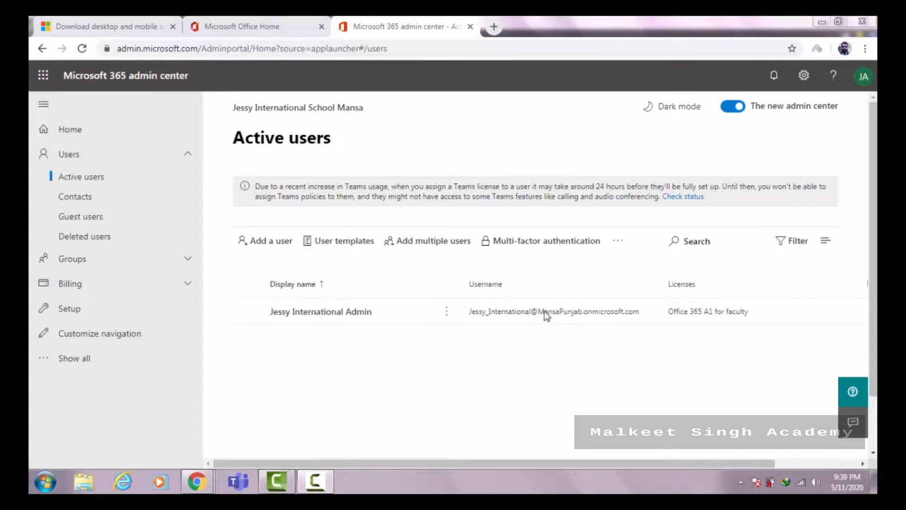
- Start adding a user with the person's name and username, using an auto-generated password that must be changed at first sign-in
left_click(273, 250)
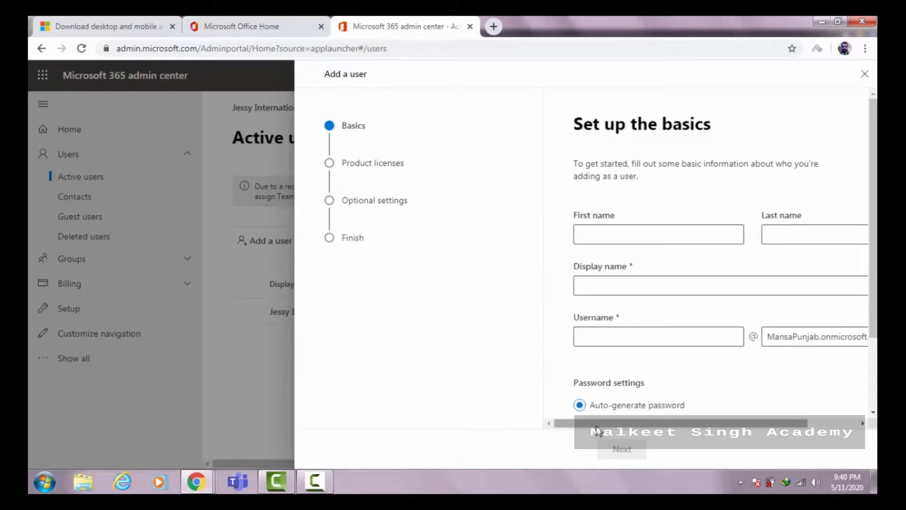
mouse_move(596, 425)
left_mouse_down()
mouse_move(618, 426)
mouse_move(599, 426)
left_mouse_up()
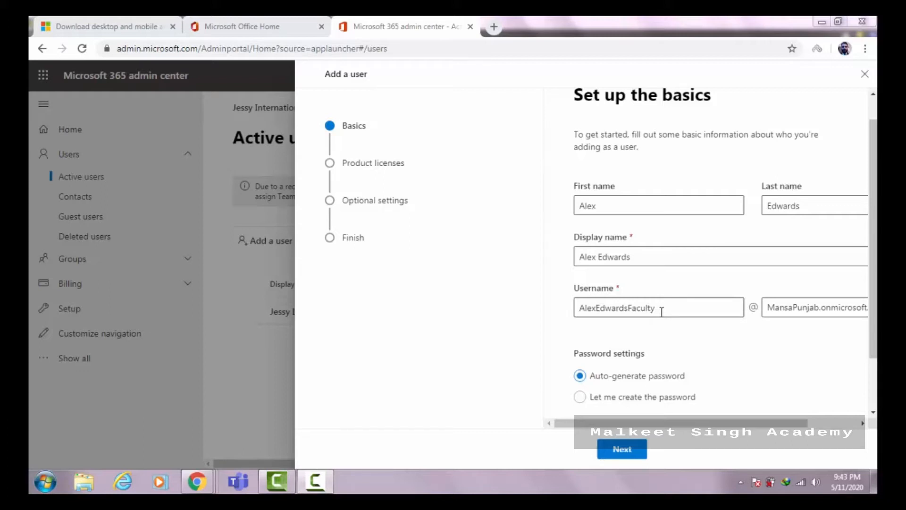
left_click_drag(870, 215, 874, 250)
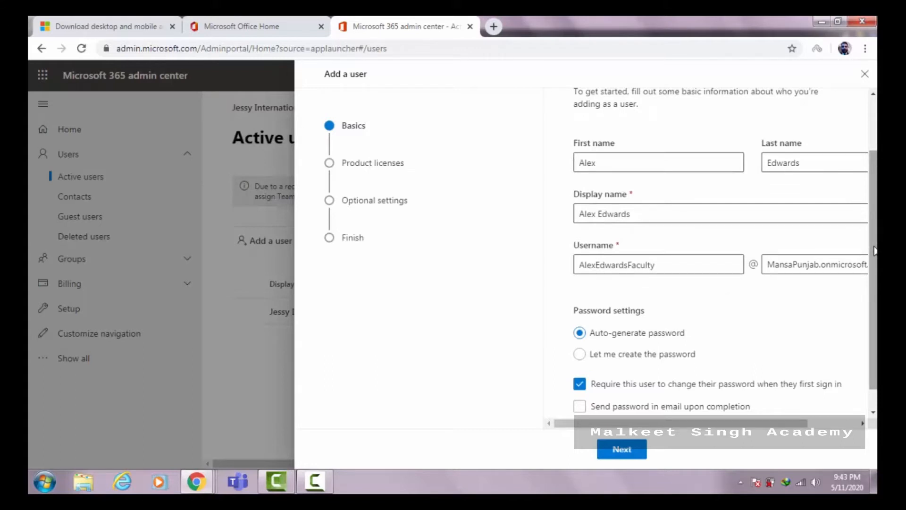
left_click_drag(874, 250, 874, 268)
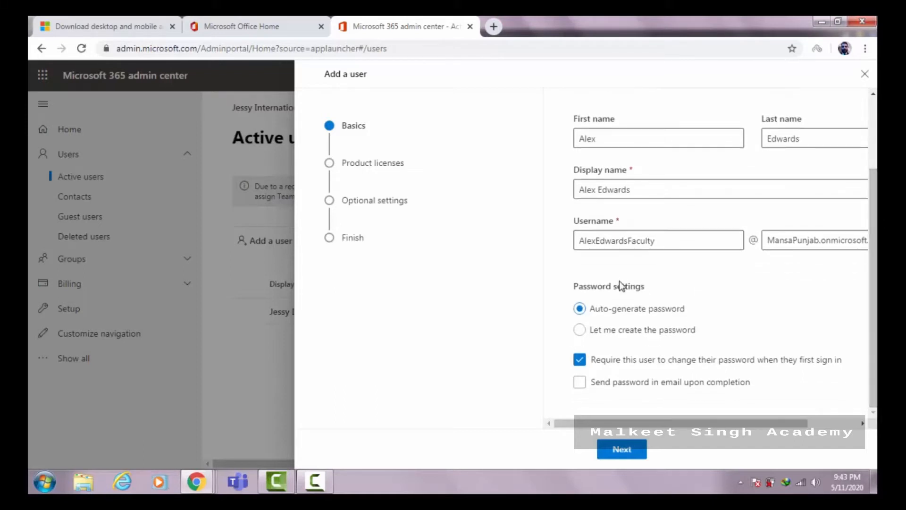
left_click(595, 330)
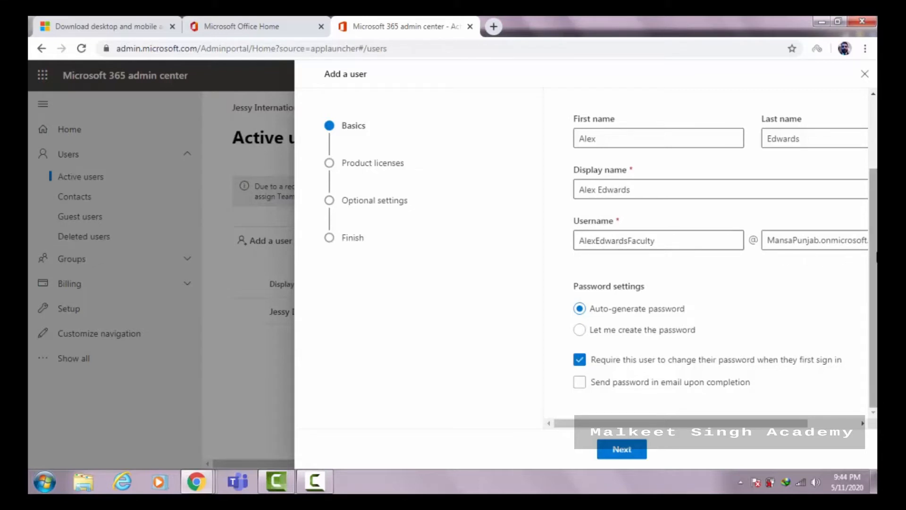
left_click(623, 451)
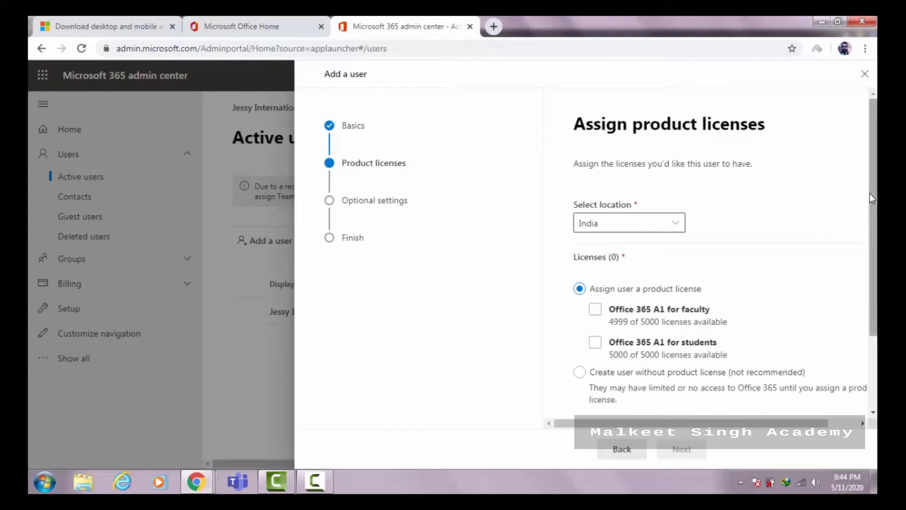
- Assign the Office 365 A1 for faculty license to the new user, with India as location, and continue to the optional settings
left_click_drag(872, 197, 870, 258)
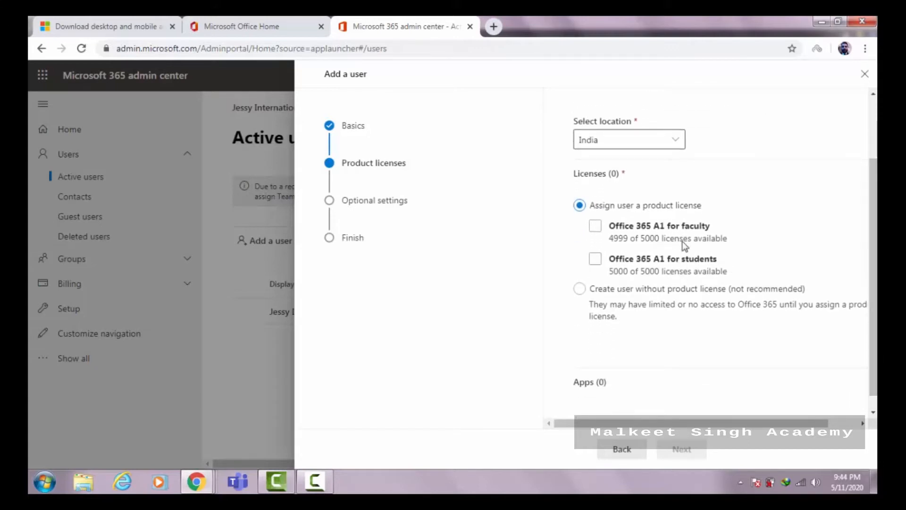
left_click(650, 231)
left_click(596, 229)
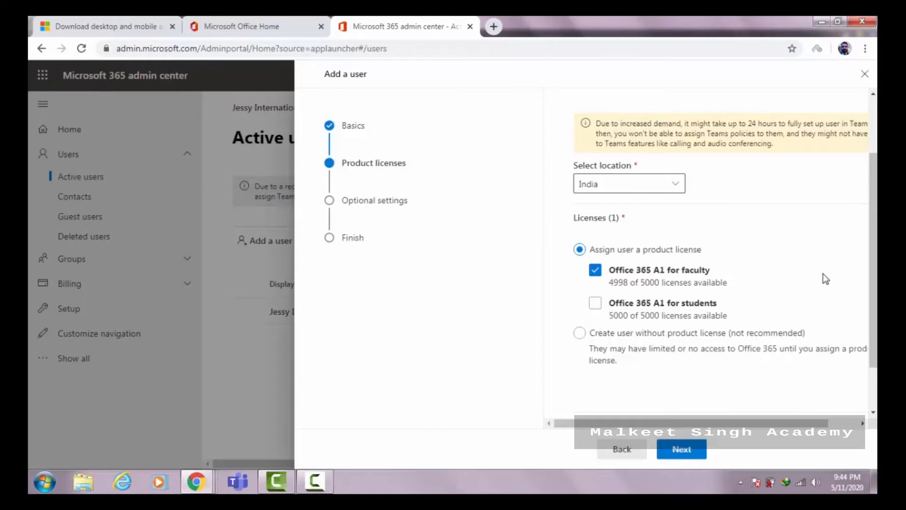
scroll(870, 273, "down", 1)
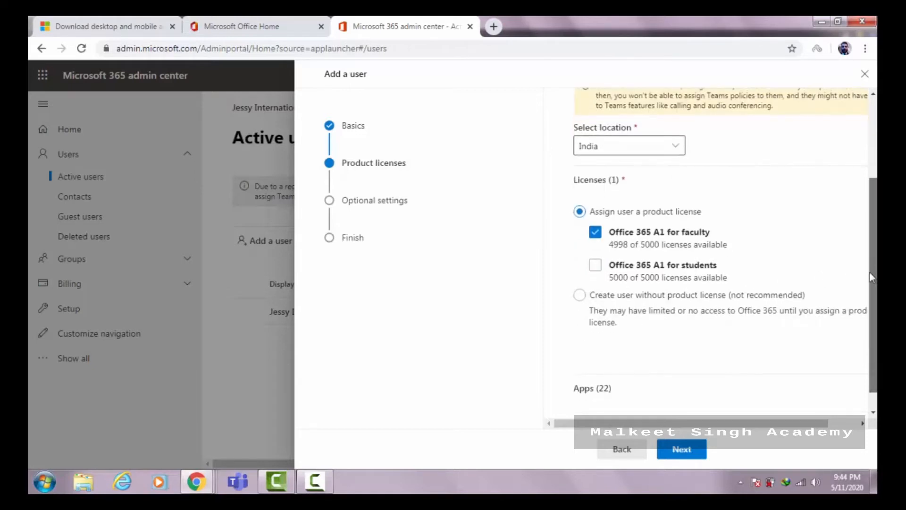
scroll(871, 293, "down", 1)
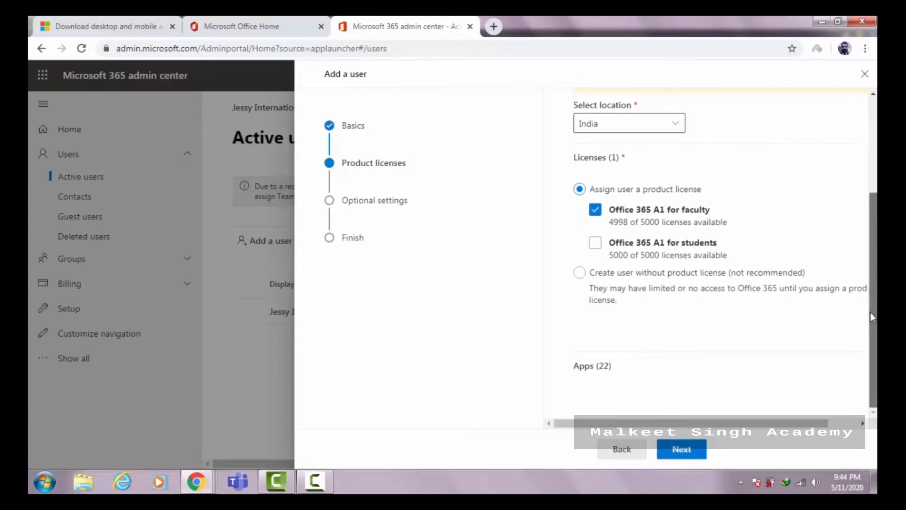
left_click(685, 452)
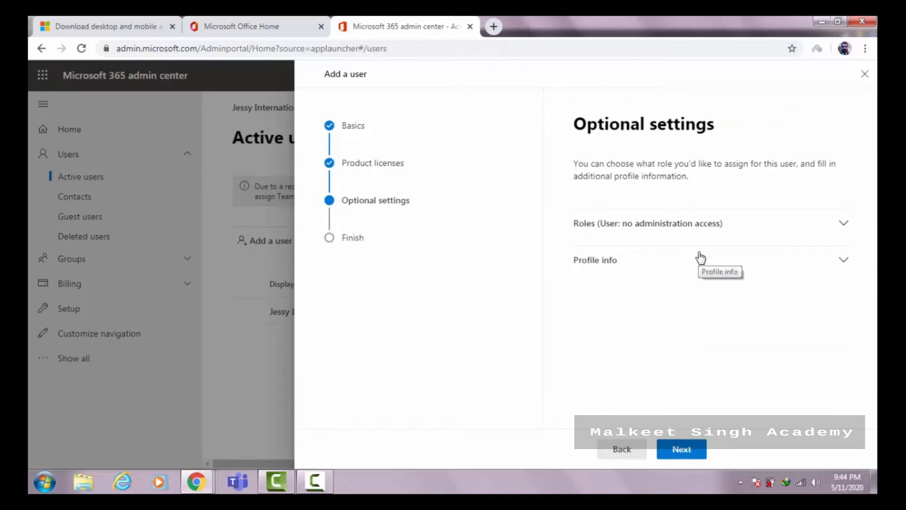
- Keep the role without admin access and fill in the job profile "Head of the department" and department "Computer science"
left_click(699, 226)
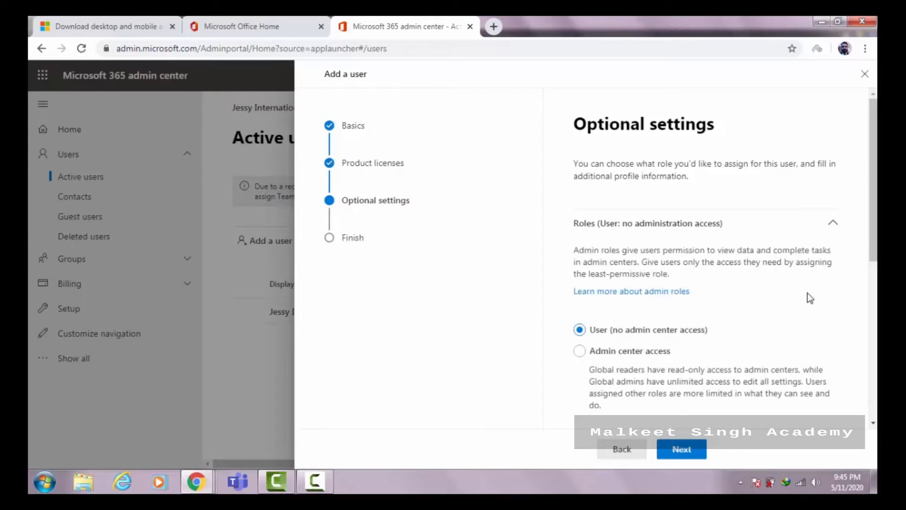
left_click(829, 227)
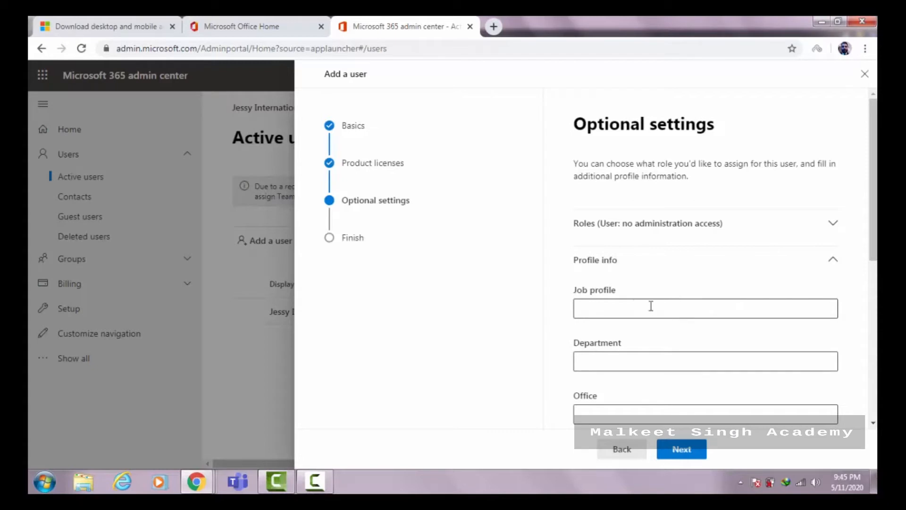
left_click(636, 305)
type("HEad")
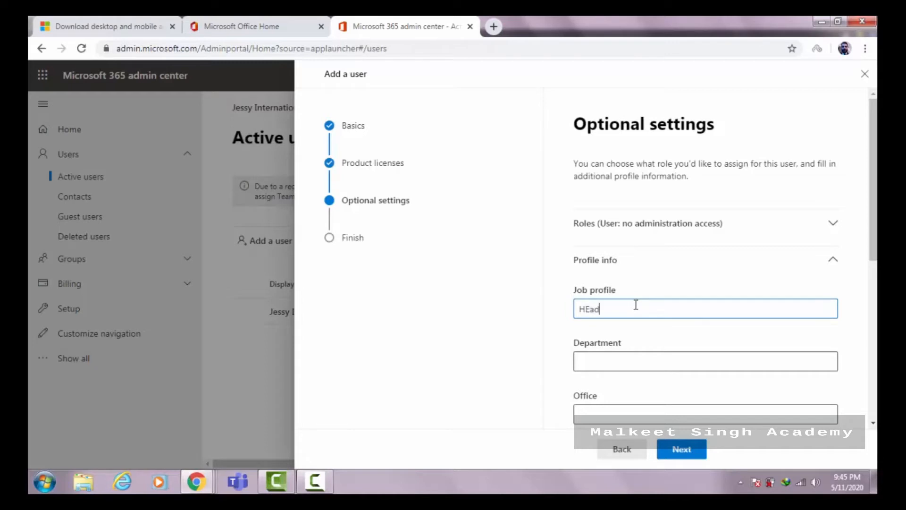
key("BackSpace")
key("BackSpace")
key("BackSpace")
type("ad of the department")
key("Tab")
type("C")
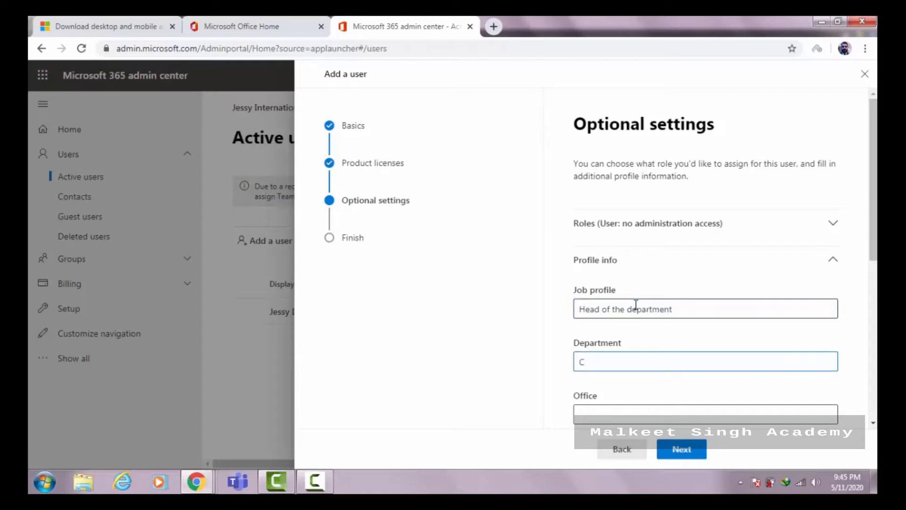
type("omputer science")
key("Tab")
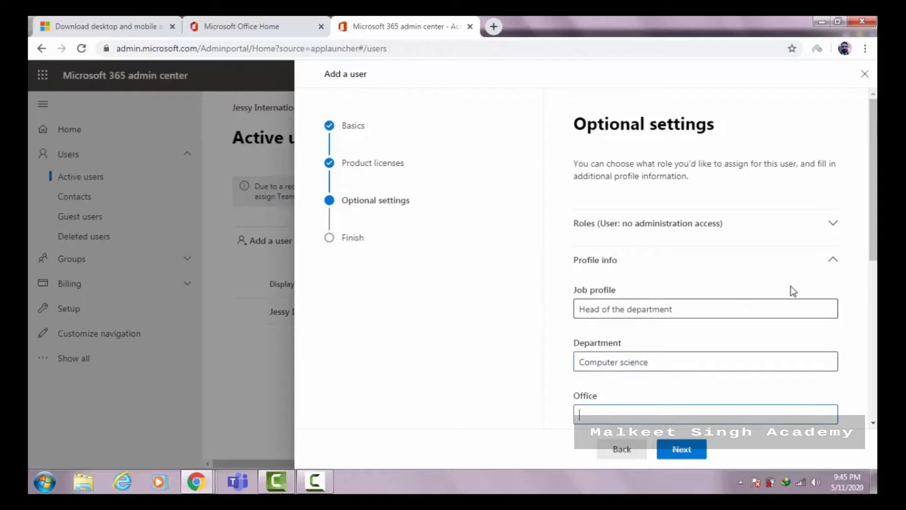
- Leave the remaining profile fields blank, review the assigned settings and finish adding the user, closing the confirmation
left_click_drag(872, 202, 862, 298)
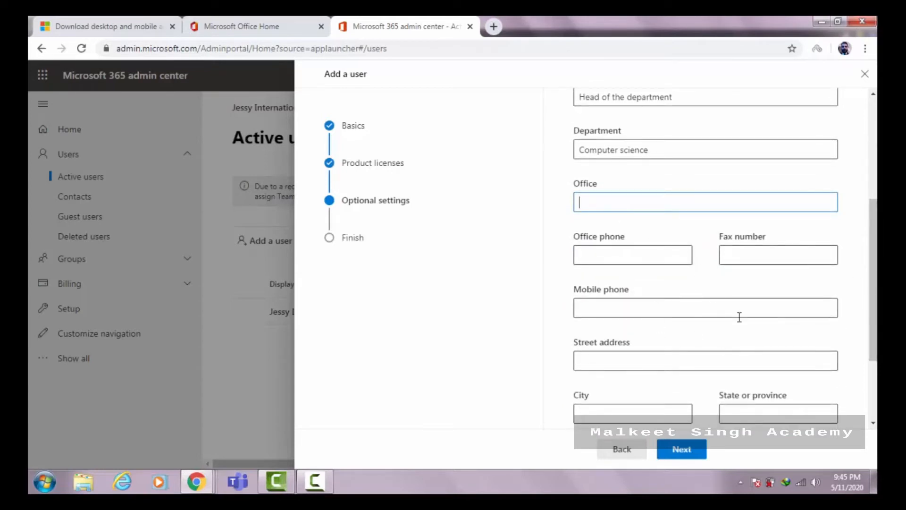
scroll(872, 293, "down", 3)
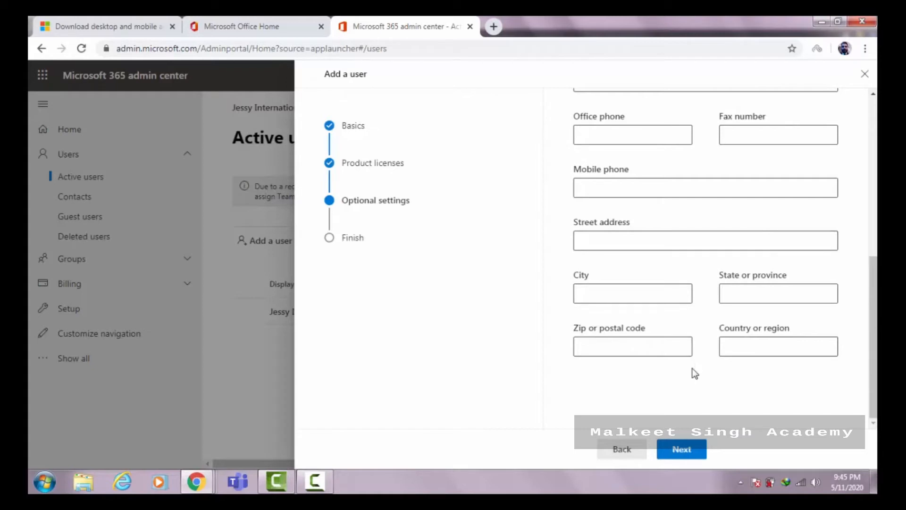
left_click(682, 449)
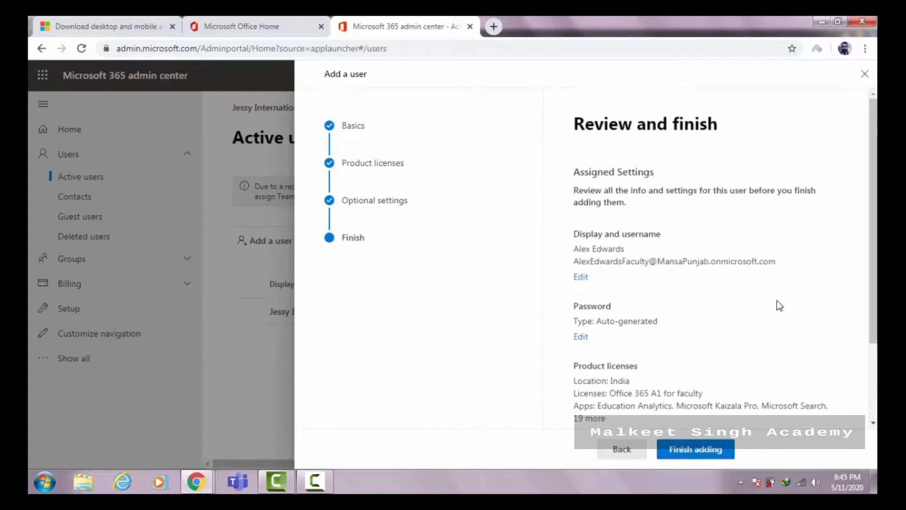
left_click_drag(876, 212, 871, 301)
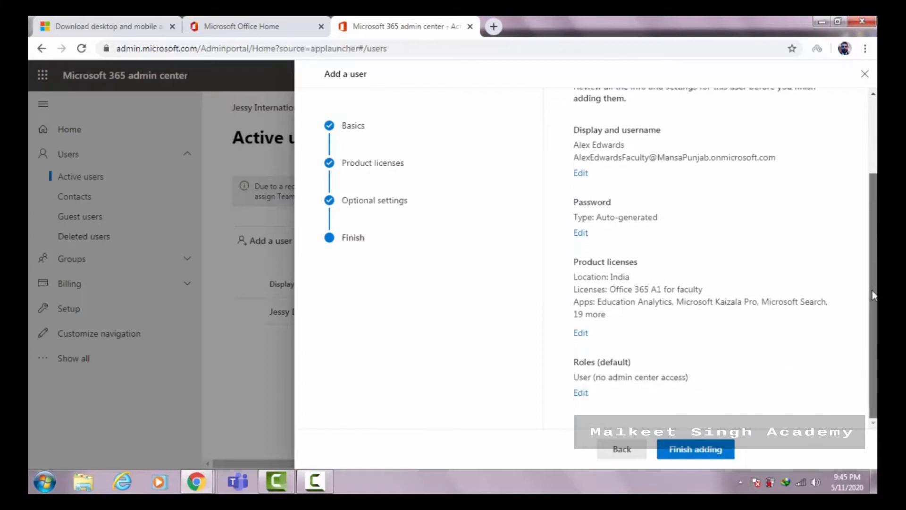
left_click(687, 451)
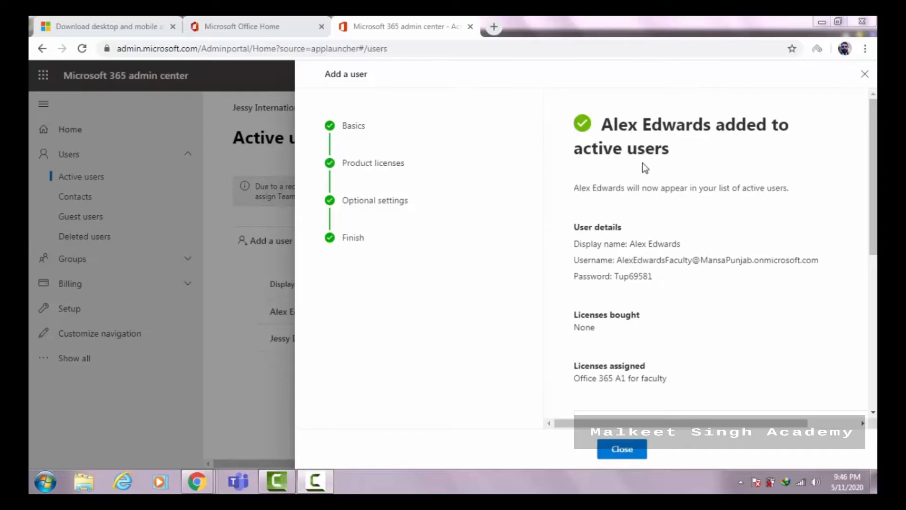
left_click(613, 451)
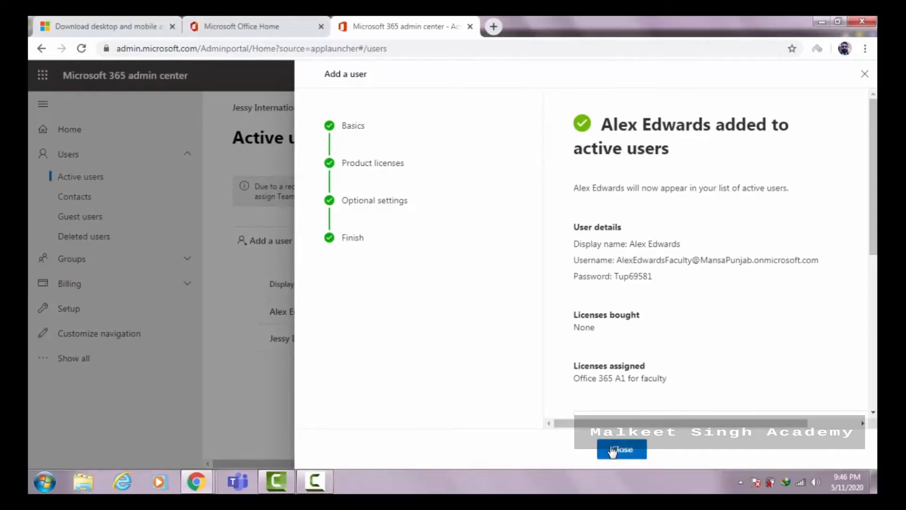
left_click(612, 451)
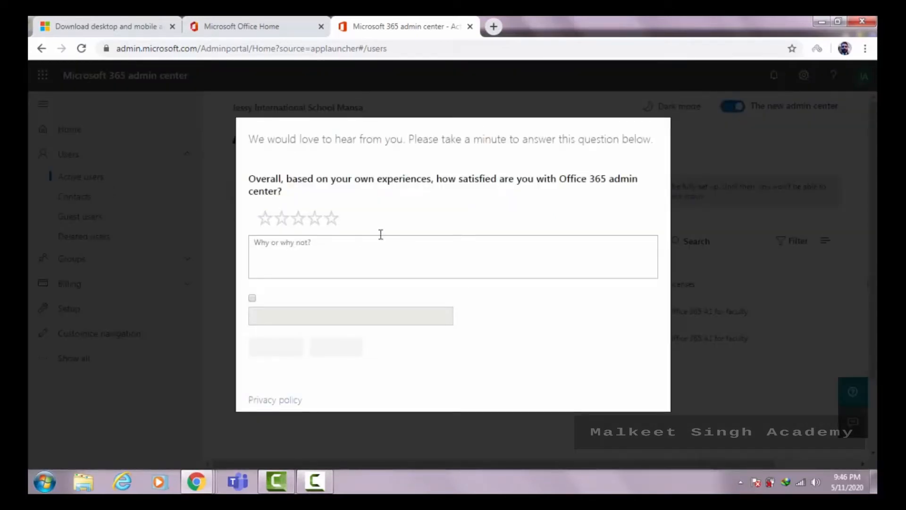
- Submit the satisfaction survey with a five-star rating and permission to be contacted about the feedback
left_click(331, 219)
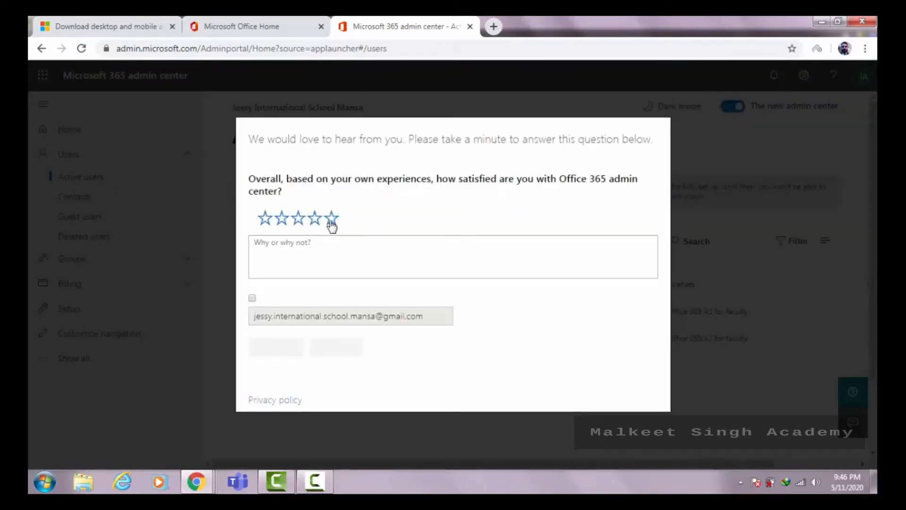
left_click(252, 298)
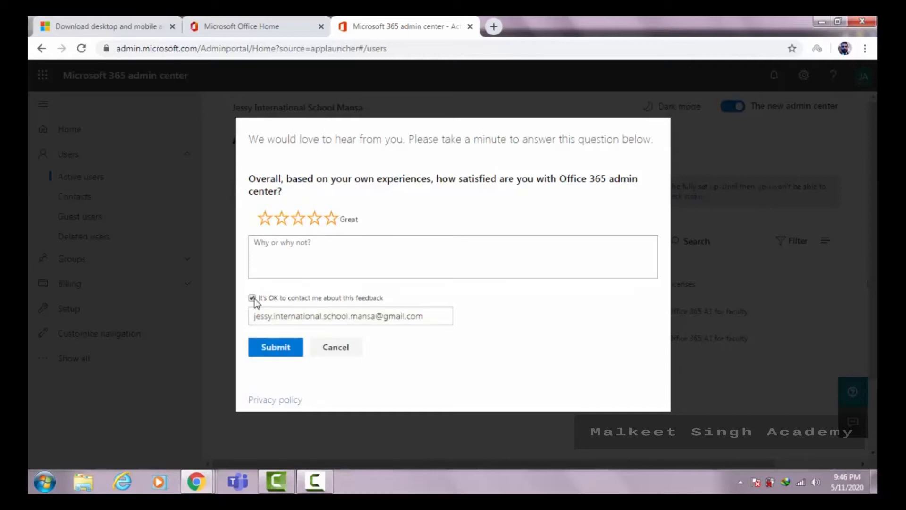
left_click(283, 346)
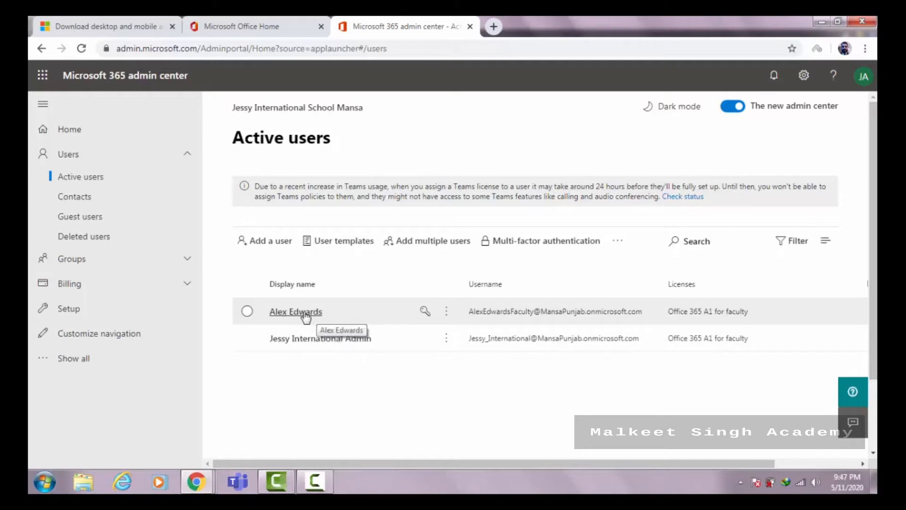
- Open the new faculty user's details and review the account's username, aliases, groups, roles and contact information
left_click(247, 311)
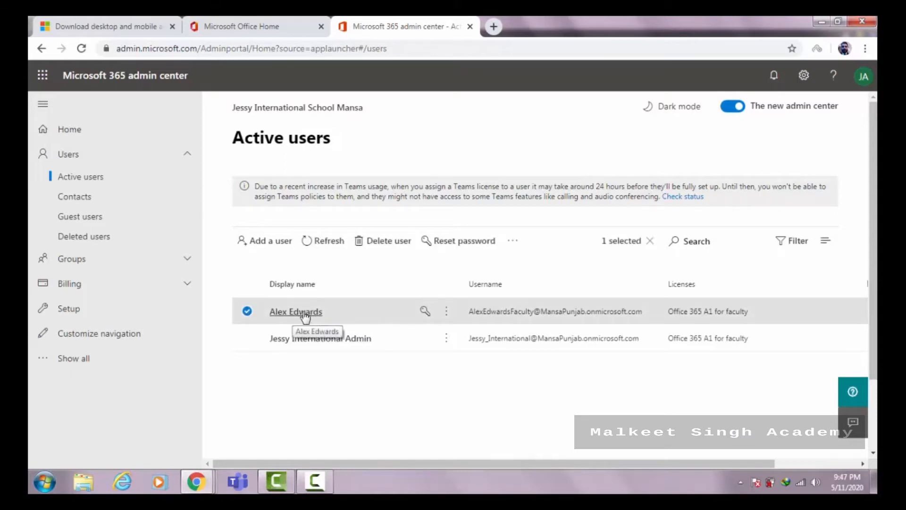
left_click(305, 313)
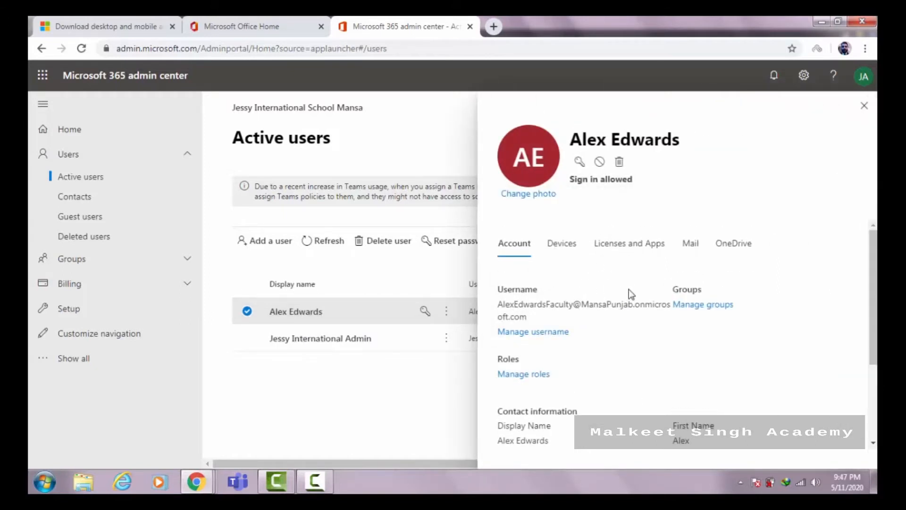
mouse_move(872, 275)
left_mouse_down()
mouse_move(874, 300)
mouse_move(873, 282)
left_mouse_up()
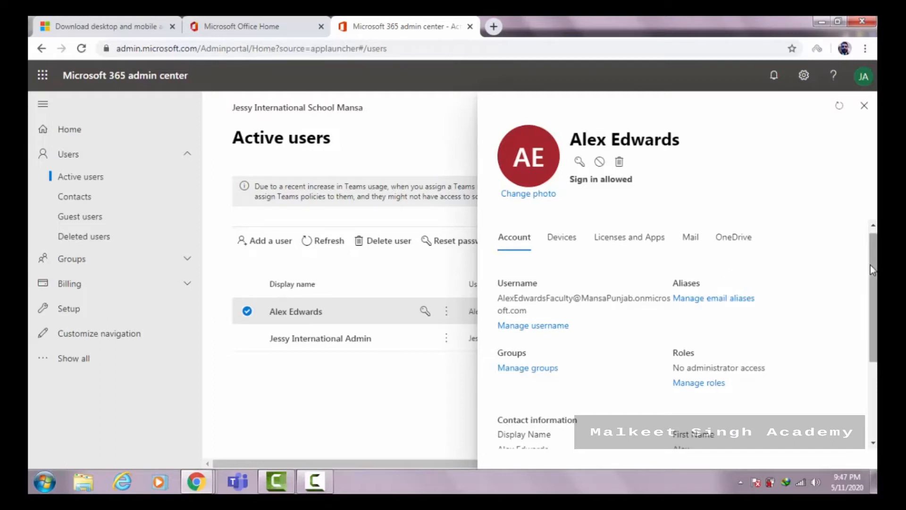
left_click_drag(870, 265, 865, 289)
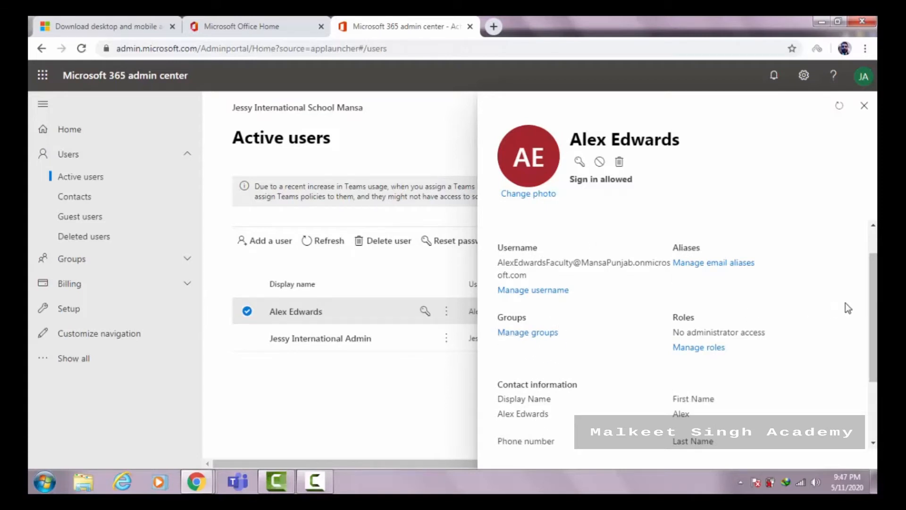
left_click_drag(875, 299, 876, 256)
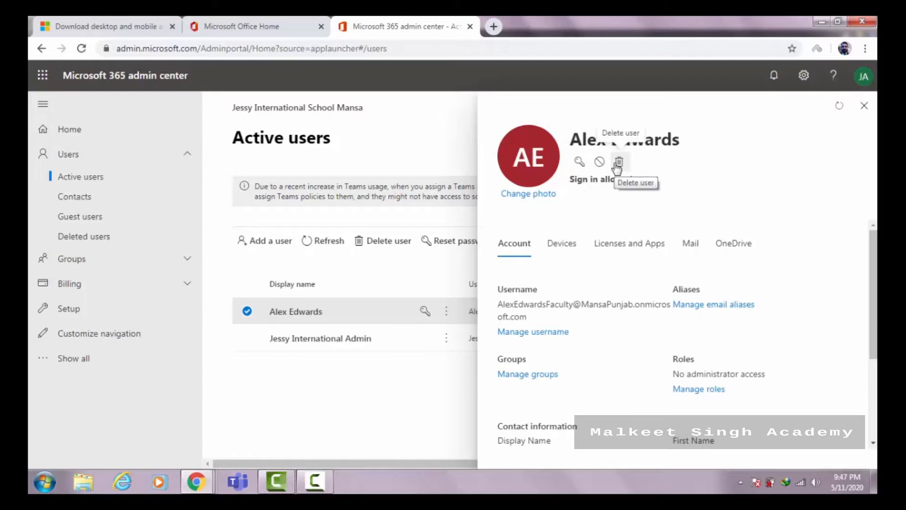
- Check the user's devices and account sections, view the editable contact information, and close the details without changes
left_click(561, 245)
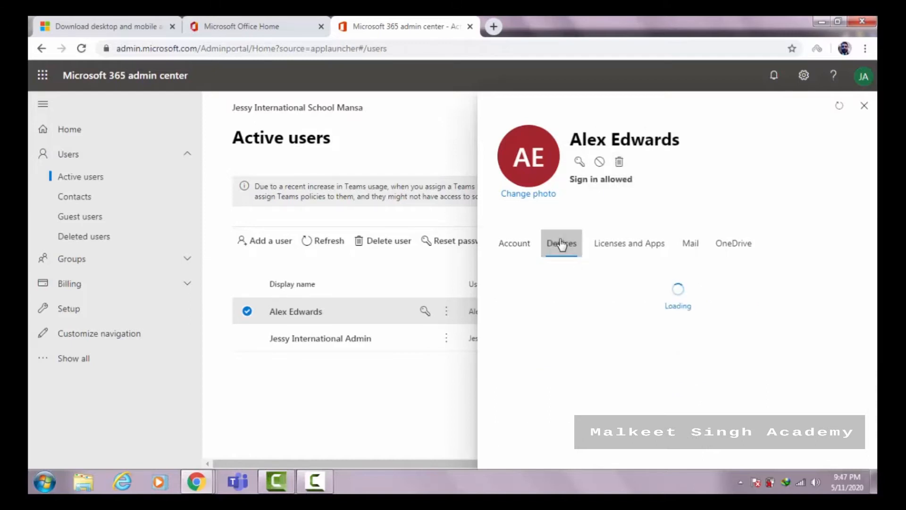
left_click(618, 258)
left_click(519, 248)
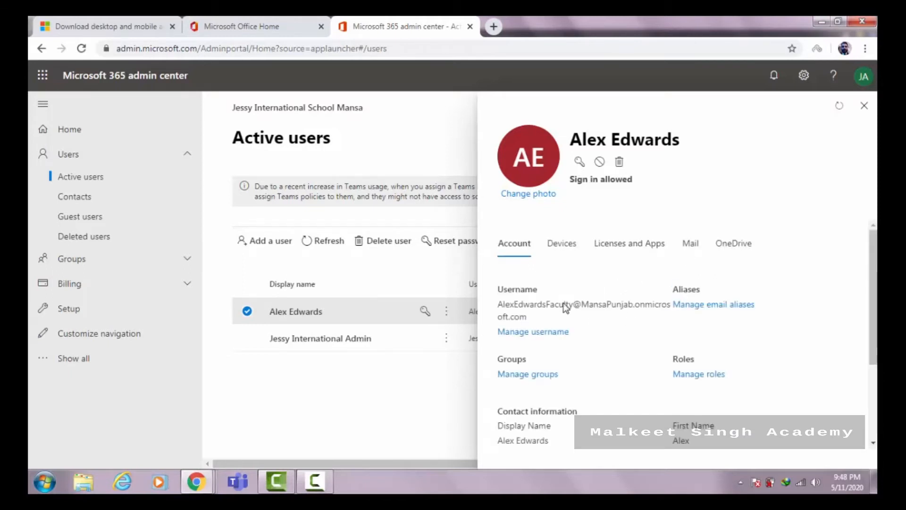
left_click_drag(871, 274, 860, 362)
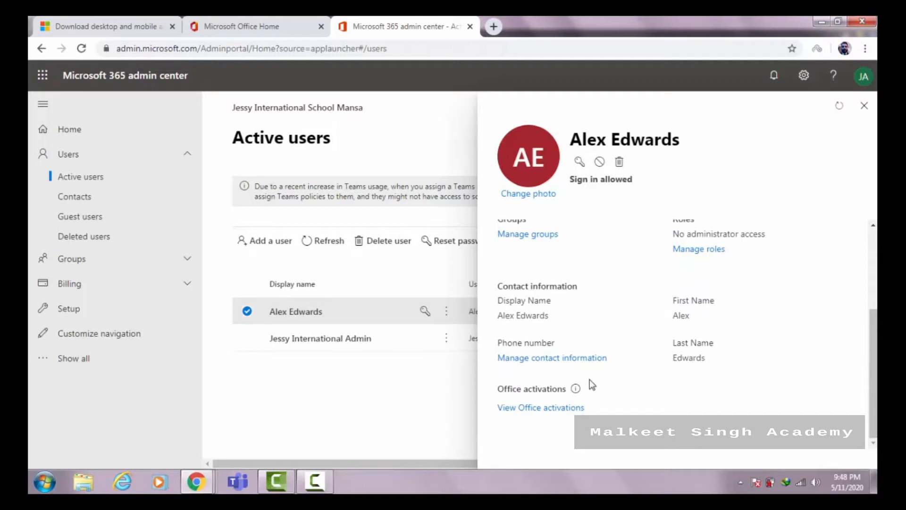
left_click(561, 361)
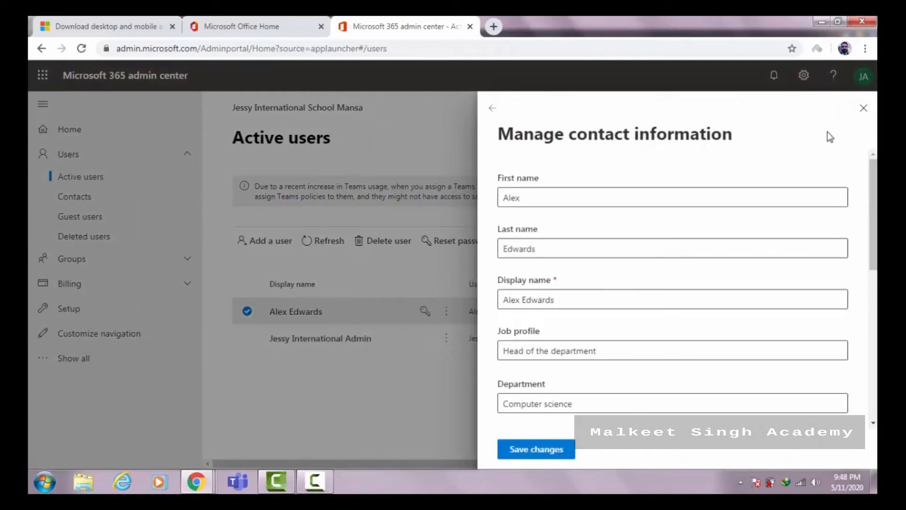
left_click(863, 109)
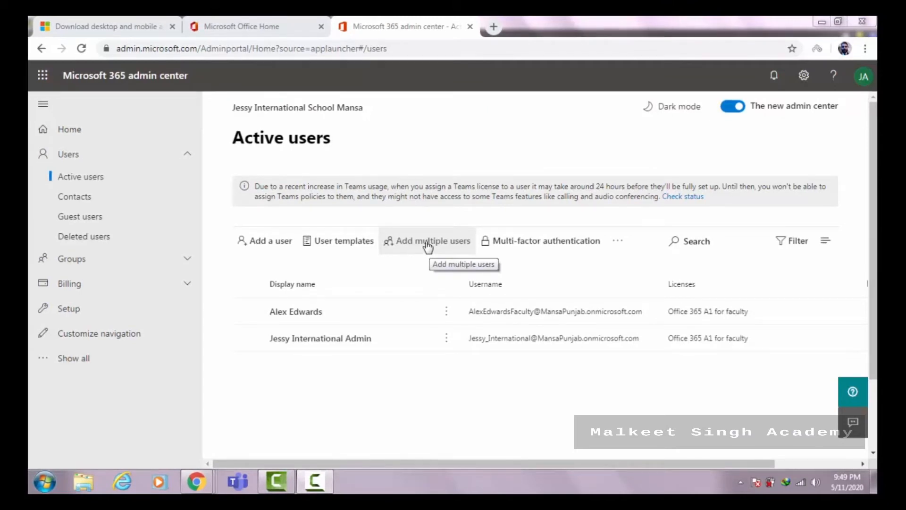
- Start adding multiple users, download the CSV file with headers and sample user information, and open it in Excel
left_click(428, 249)
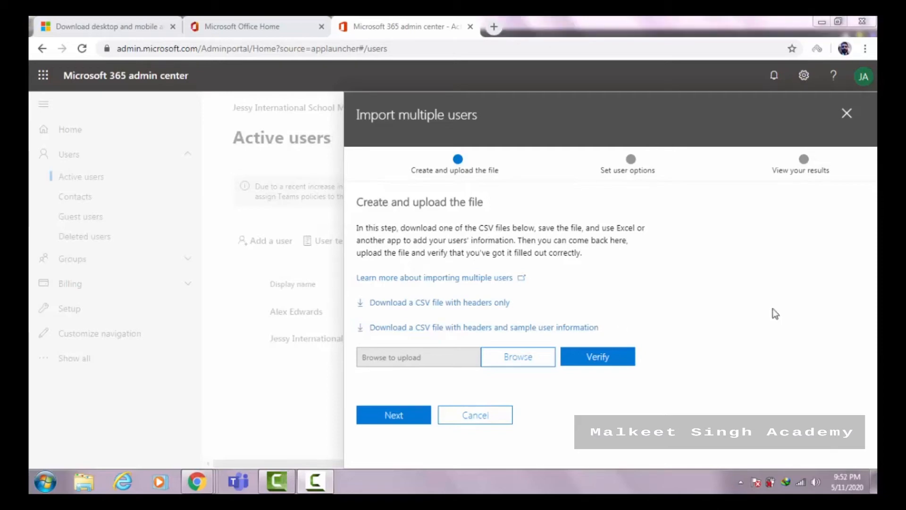
left_click(457, 332)
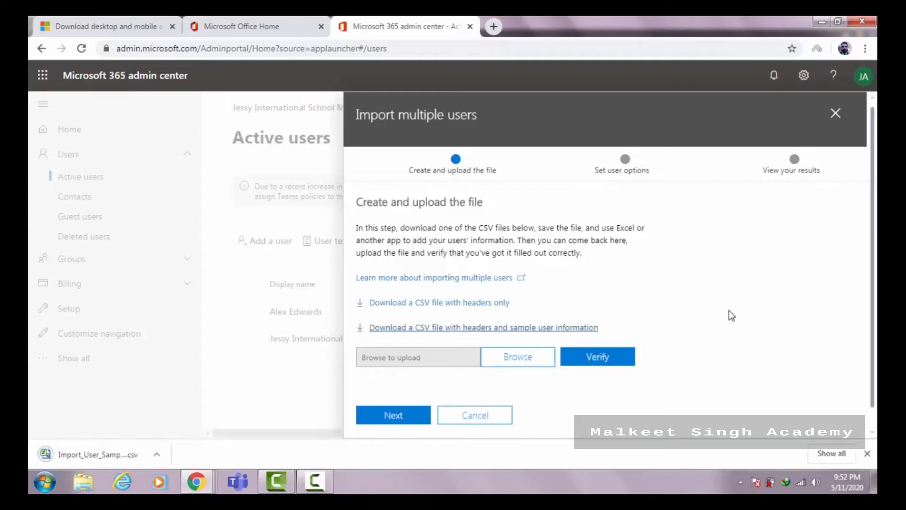
left_click(102, 453)
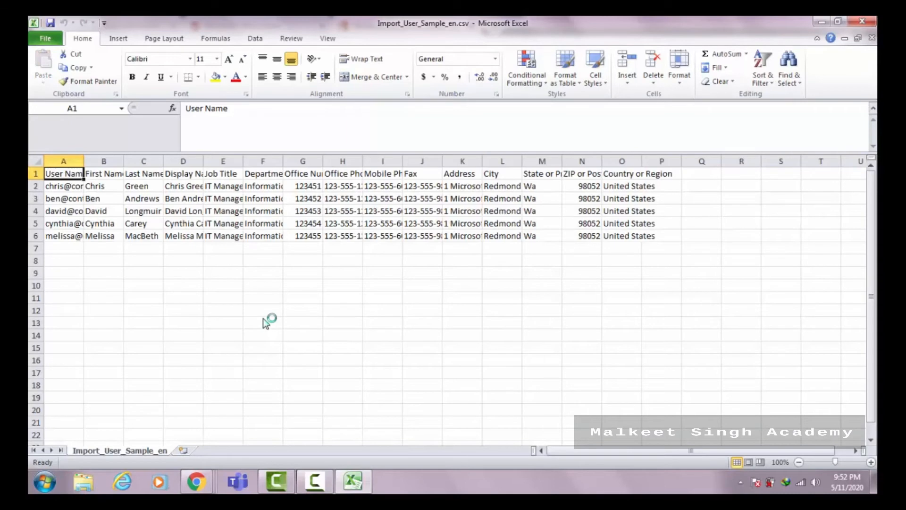
- Fit all columns of the sample user sheet to the width of their contents
left_click(38, 159)
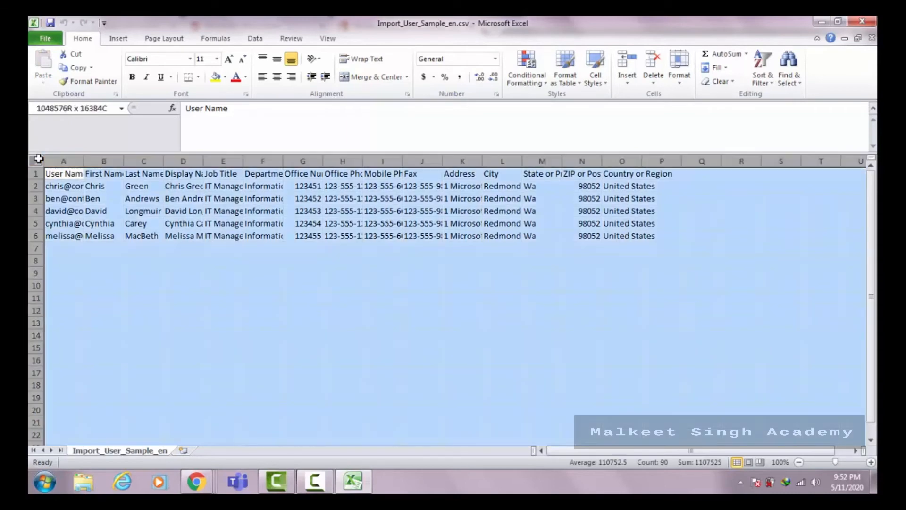
double_click(84, 160)
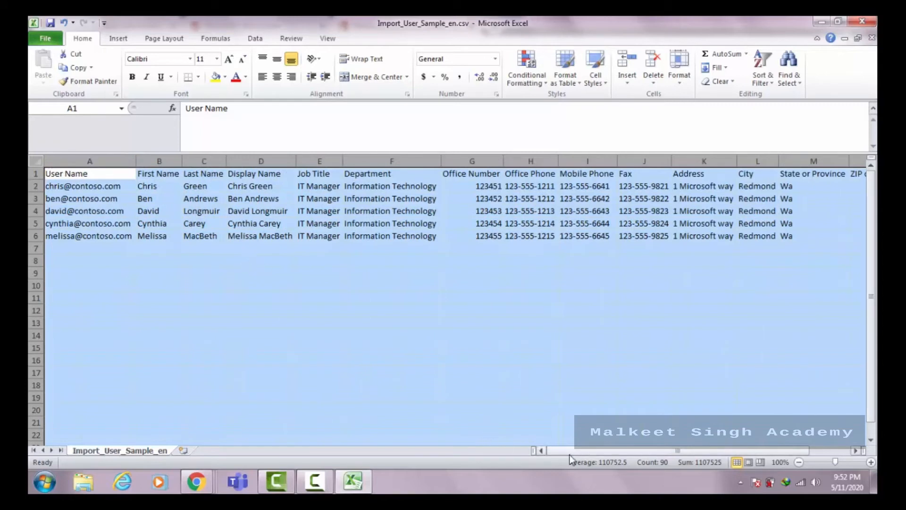
left_click_drag(573, 451, 548, 451)
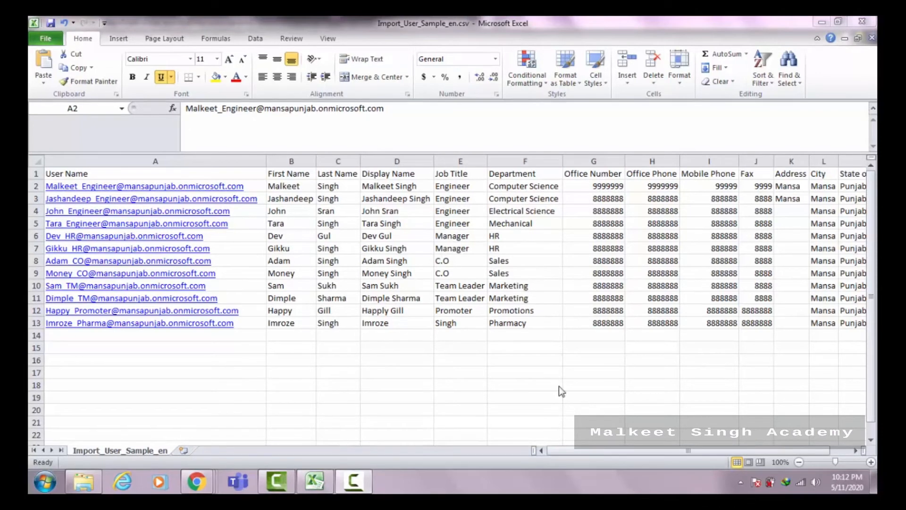
- Examine the filled-in user rows across all columns and the username format in cell A2
left_click(576, 451)
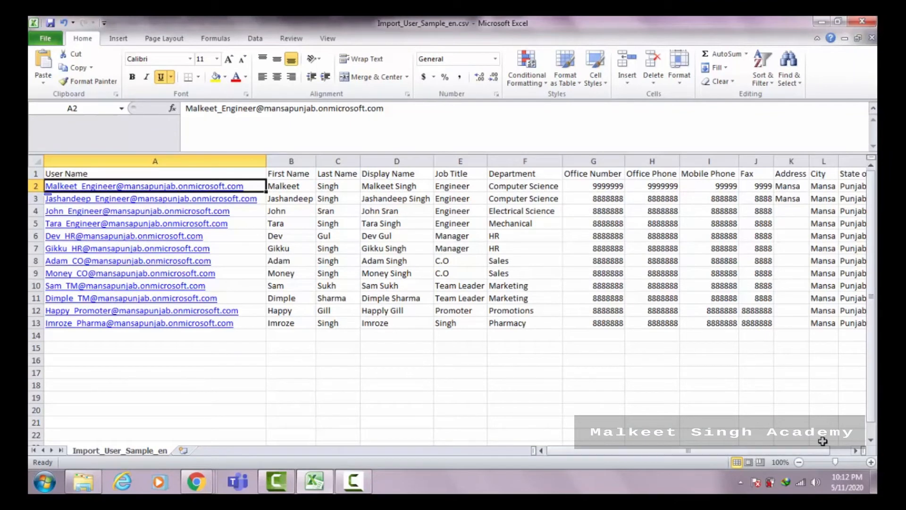
left_click(853, 451)
left_click(853, 451)
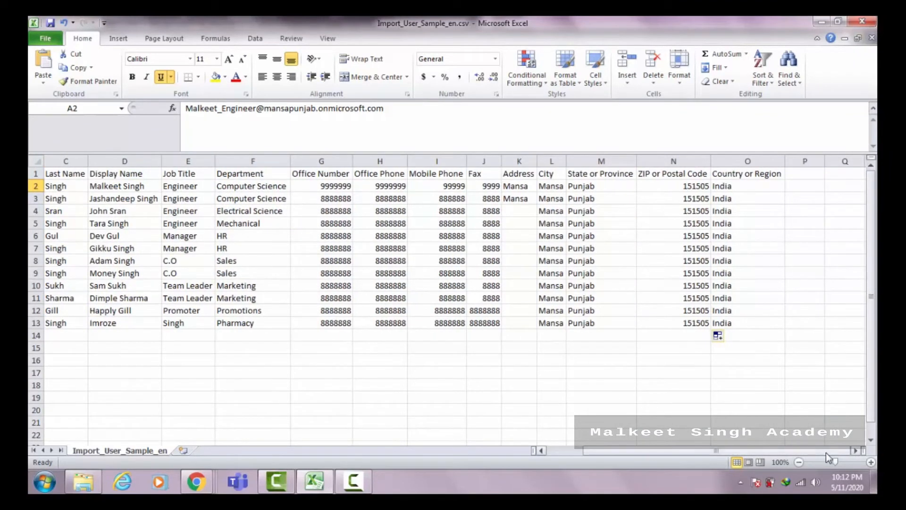
left_click_drag(647, 453, 576, 452)
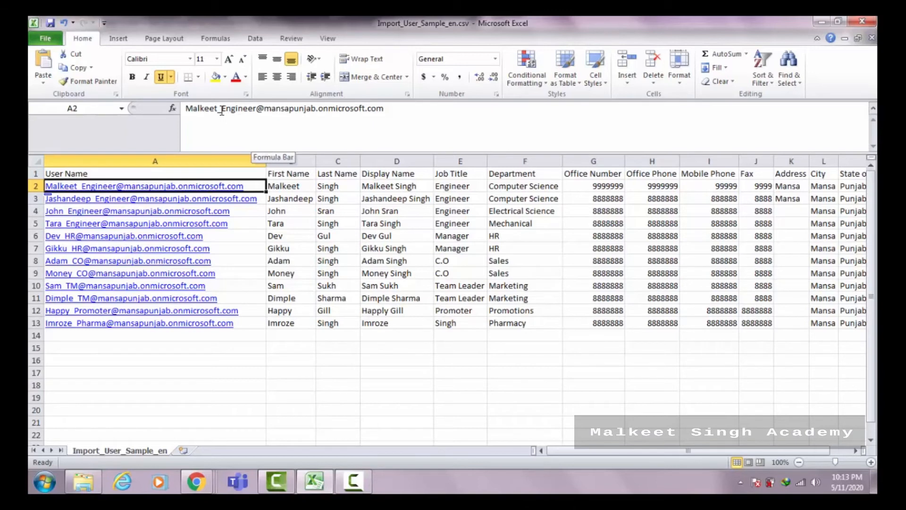
left_click_drag(219, 111, 417, 105)
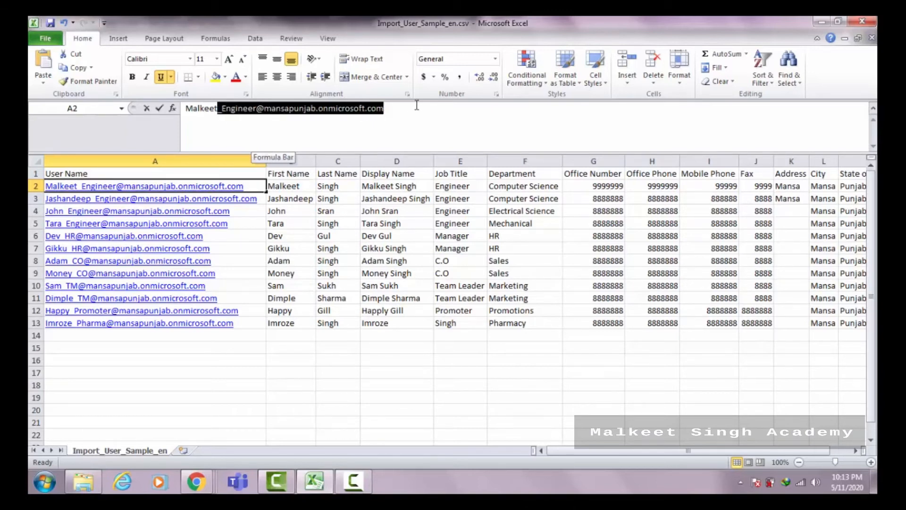
left_click(380, 126)
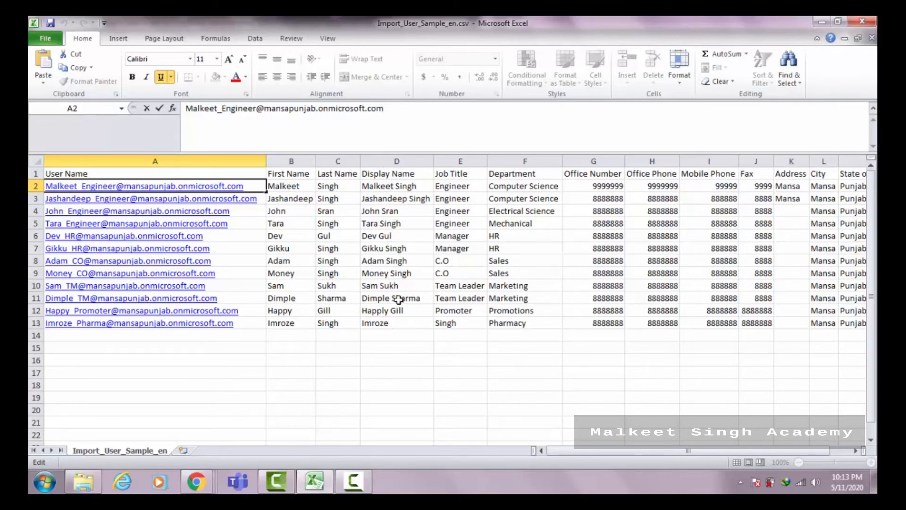
key("Escape")
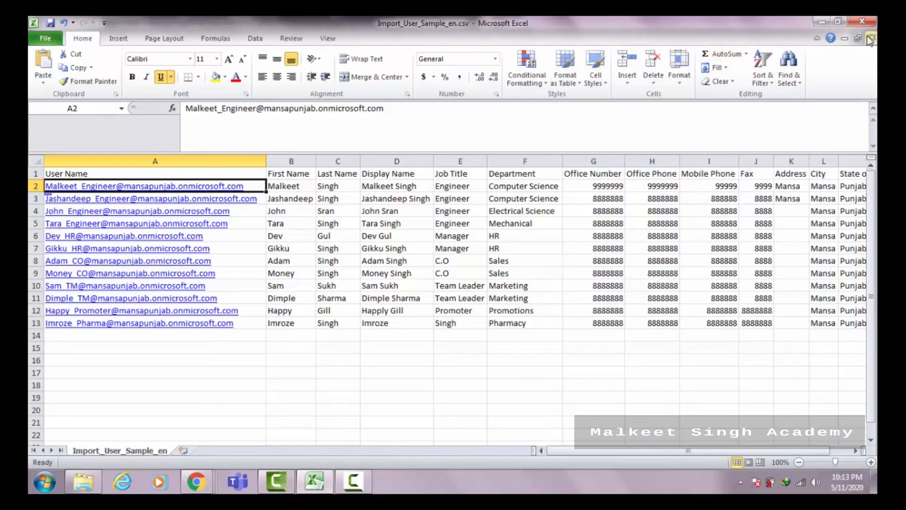
- Save the user list as CSV (Comma delimited), replacing Import_User_Sample_en.csv in the Downloads folder and keeping the CSV format
left_click(862, 21)
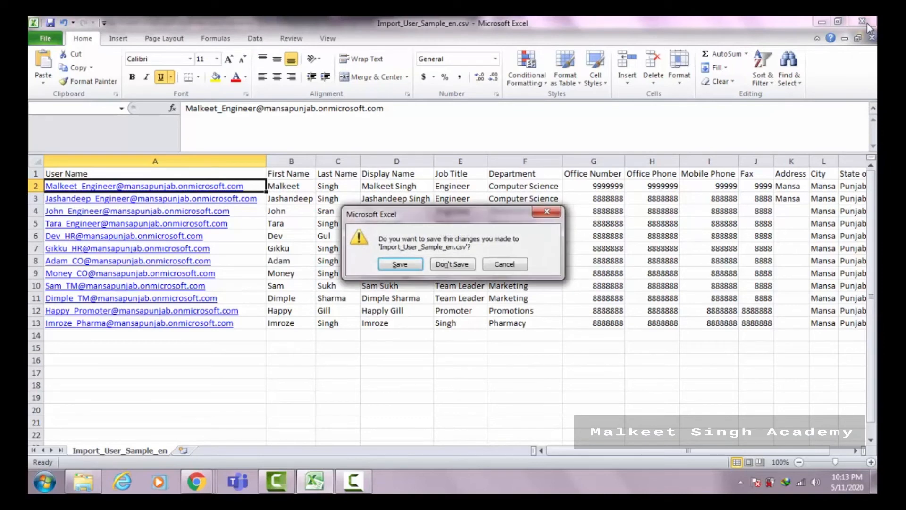
key("Escape")
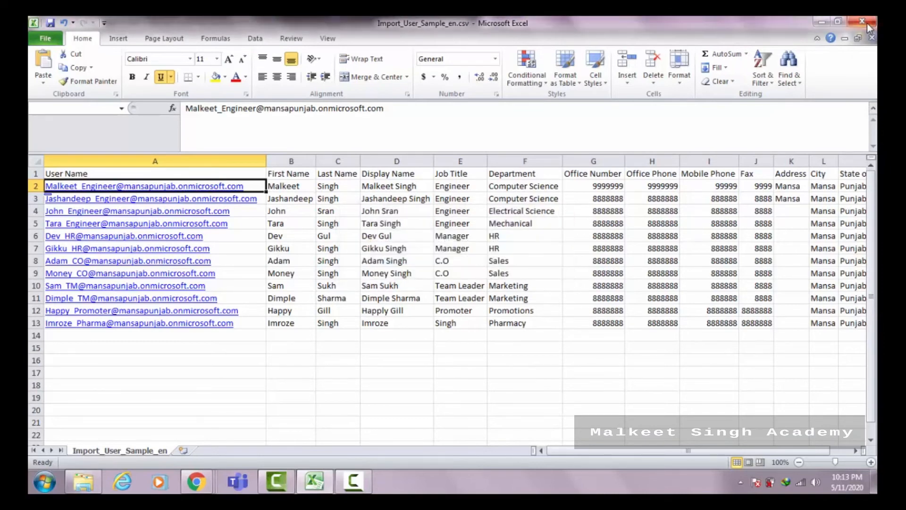
key("F12")
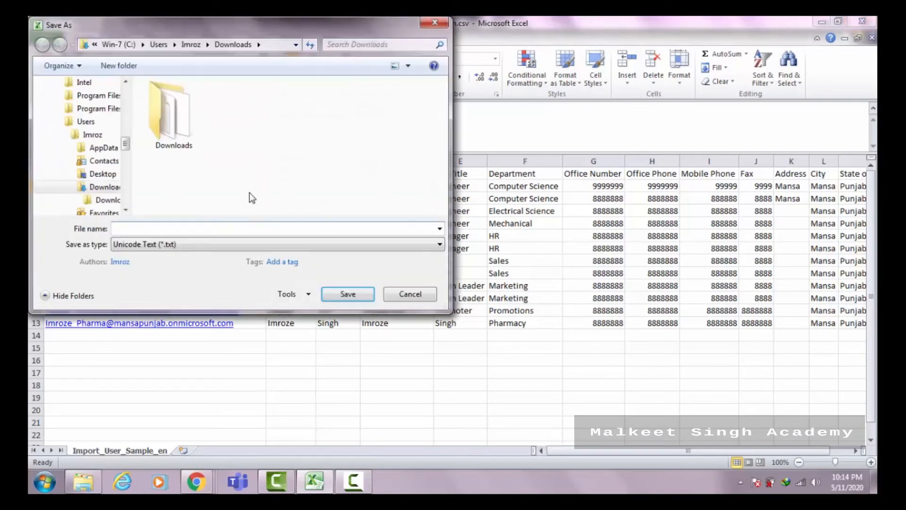
left_click(194, 242)
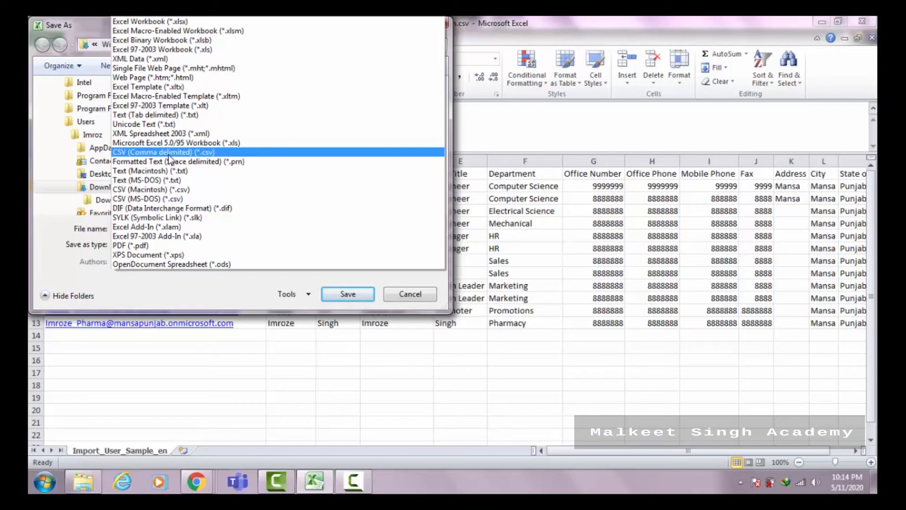
left_click(169, 152)
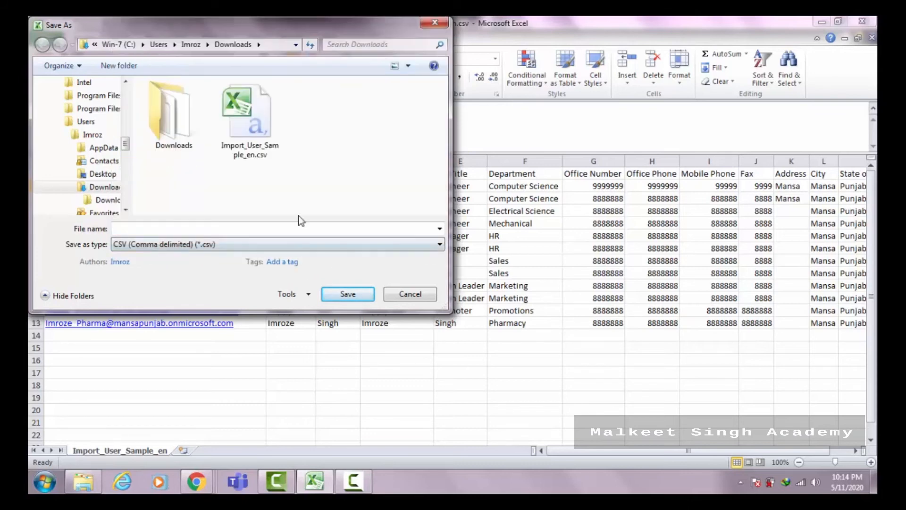
left_click(242, 150)
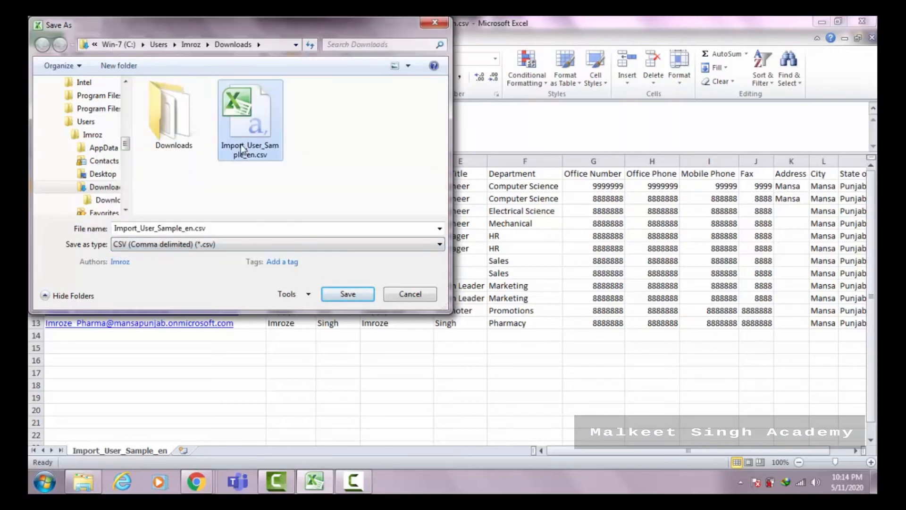
left_click(332, 293)
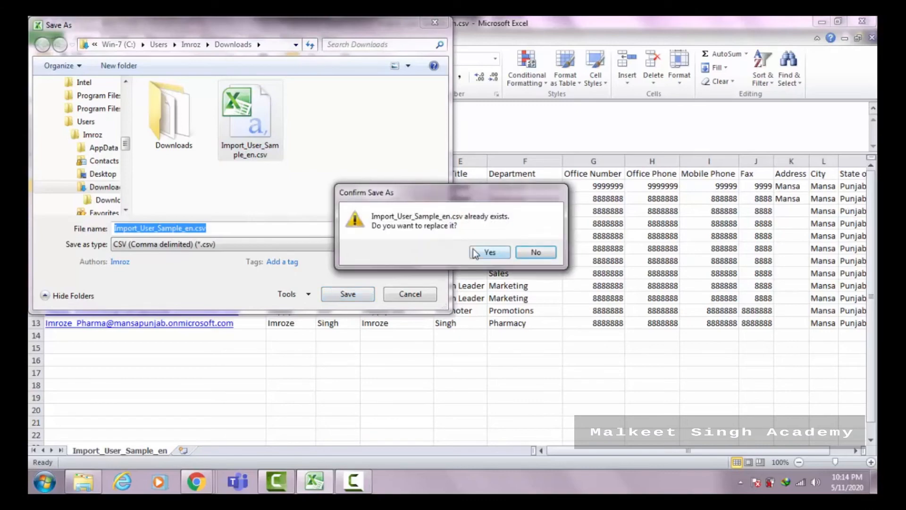
left_click(473, 250)
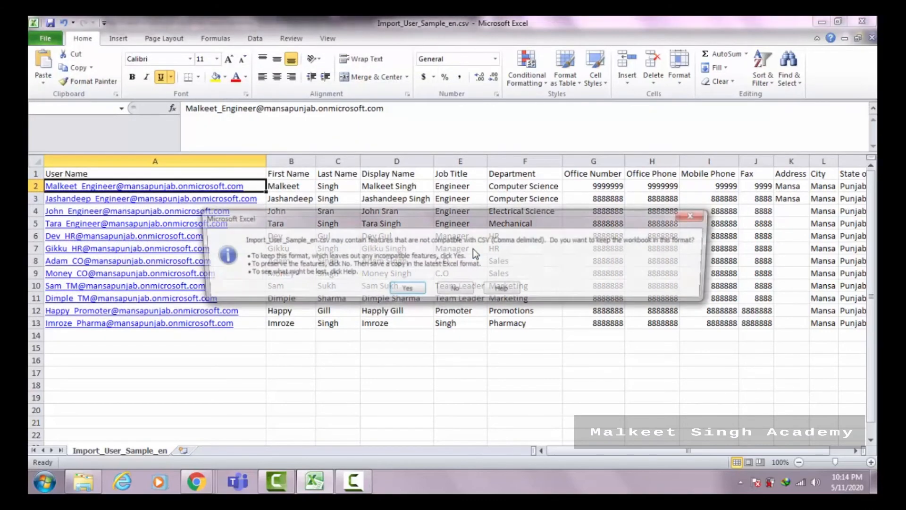
left_click(407, 287)
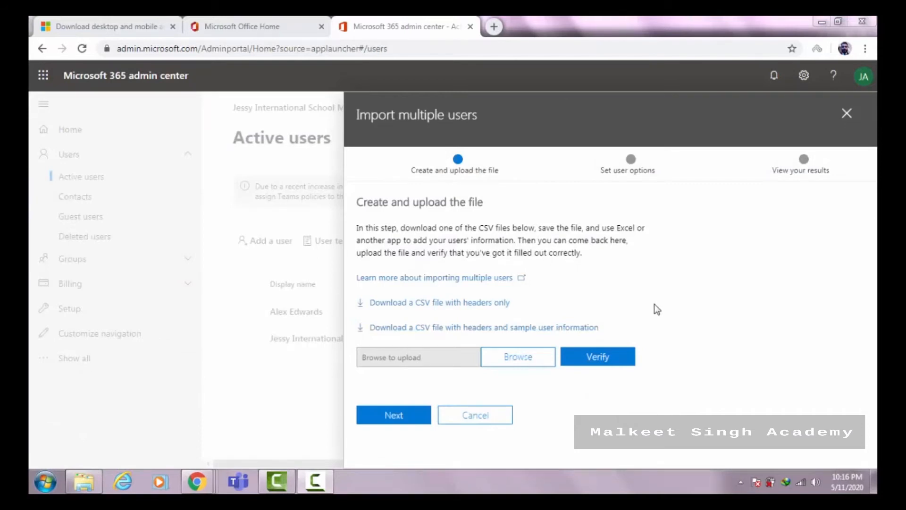
- Select Import_User_Sample_en.csv from the Downloads folder for the multiple-user import and verify the file
left_click(522, 358)
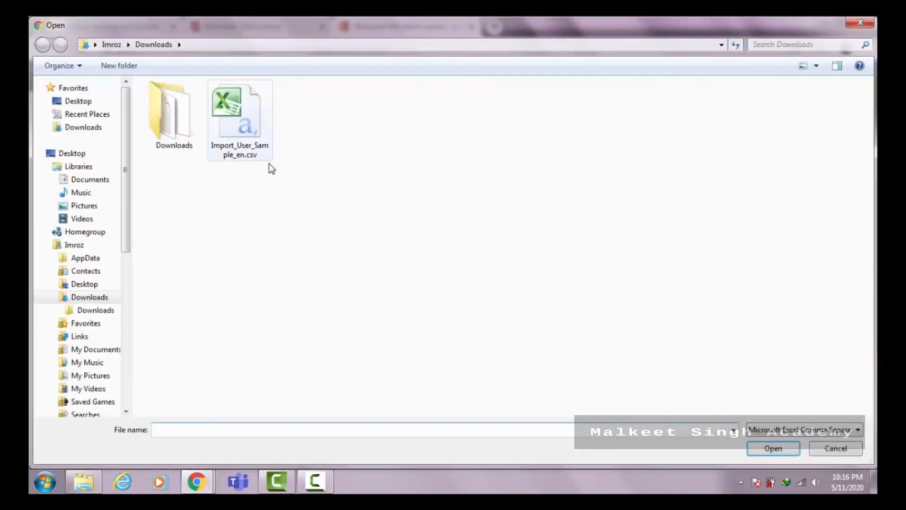
left_click(248, 118)
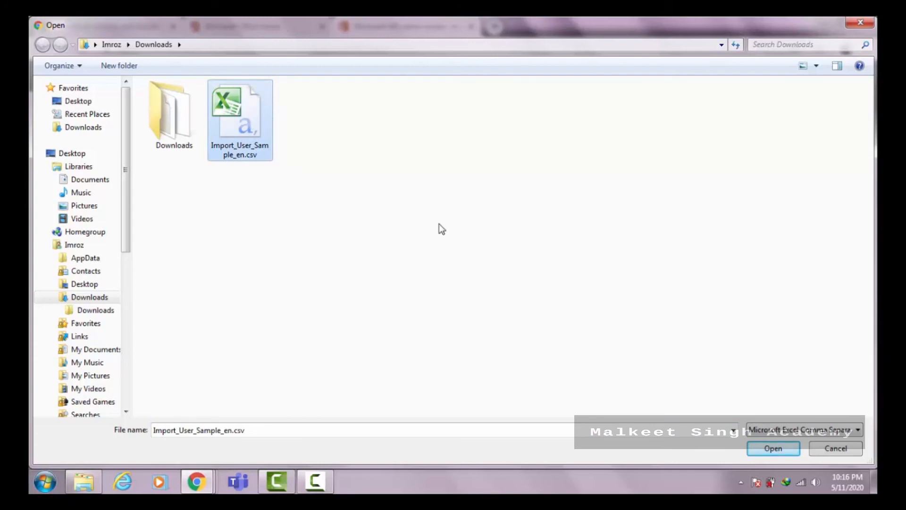
key("Return")
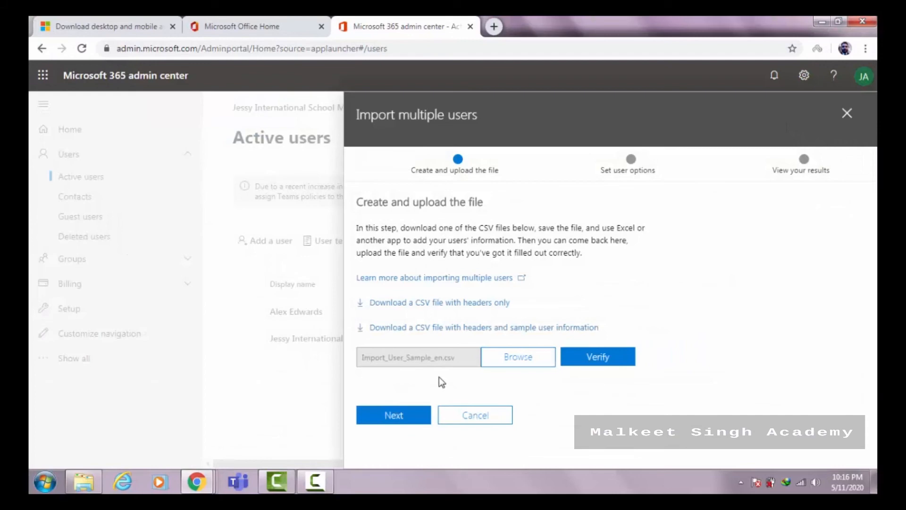
left_click(609, 361)
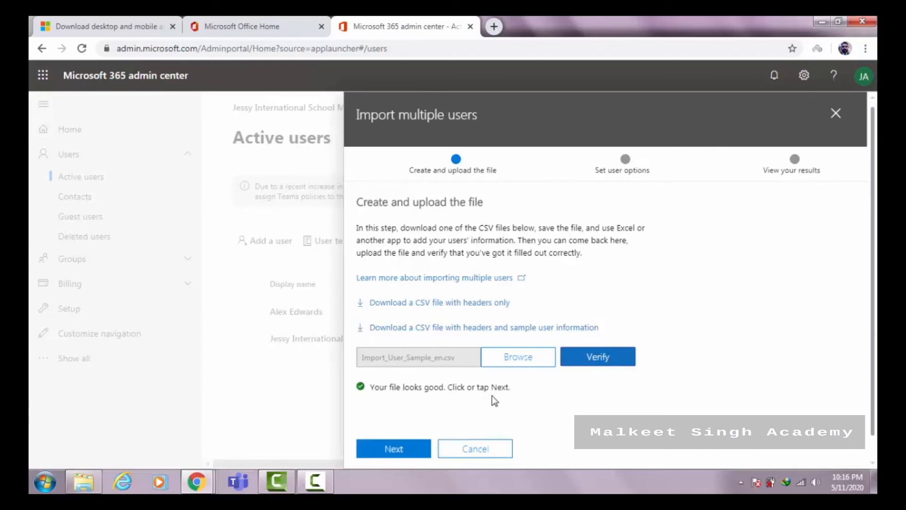
- Turn on the Office 365 A1 for faculty license for the imported users, keeping sign-in allowed and location India, and run the import
left_click(401, 451)
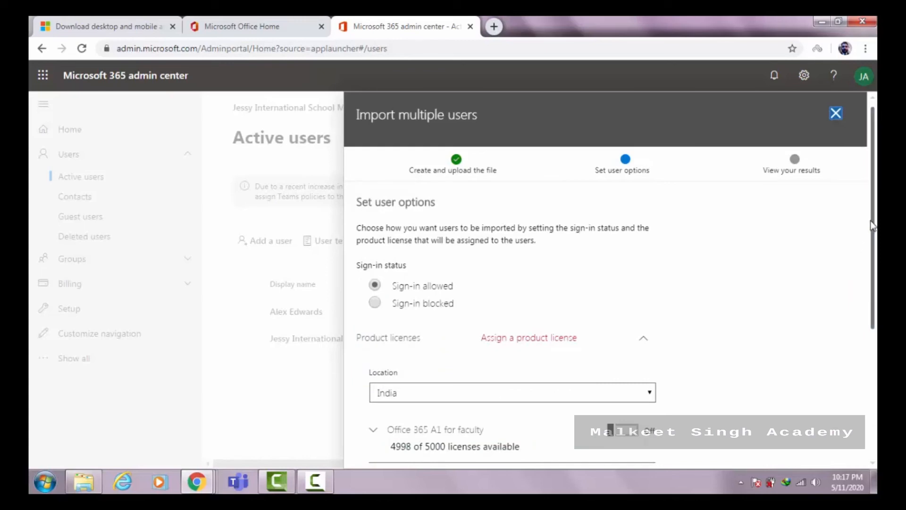
left_click_drag(870, 225, 866, 313)
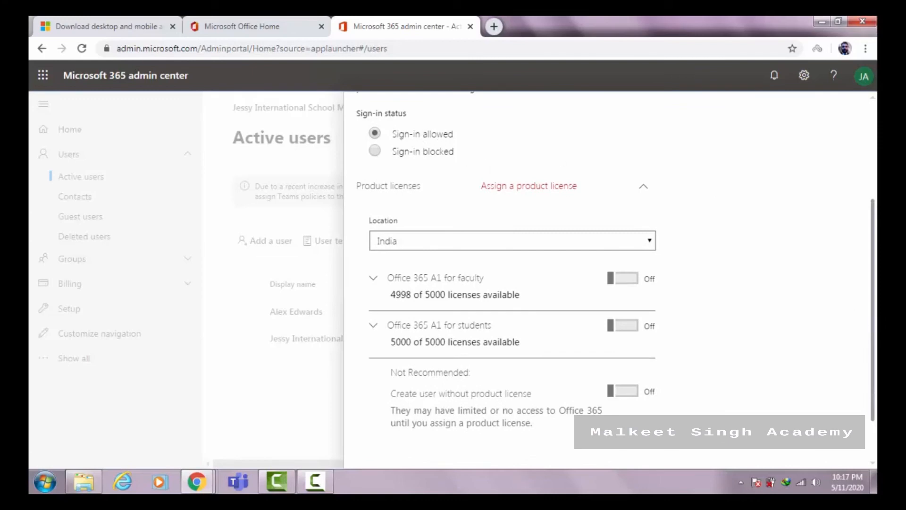
scroll(503, 235, "down", 2)
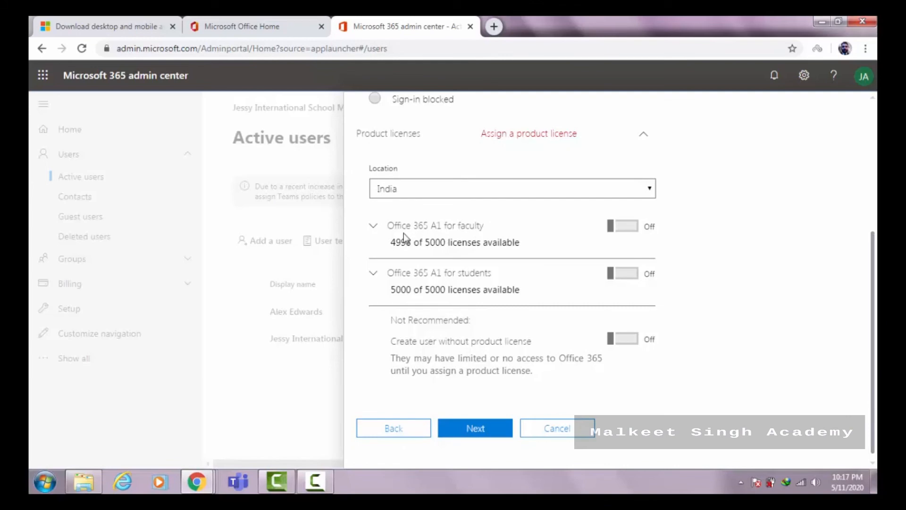
left_click(629, 229)
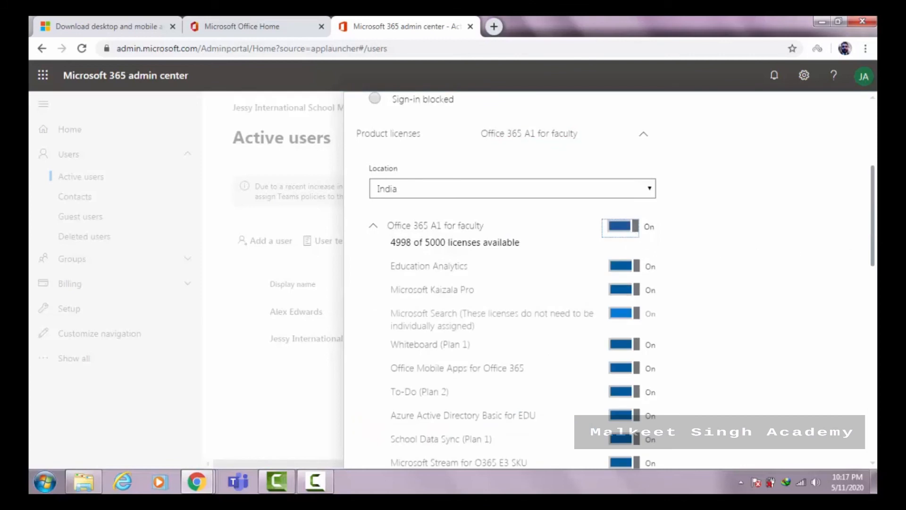
left_click_drag(873, 229, 862, 429)
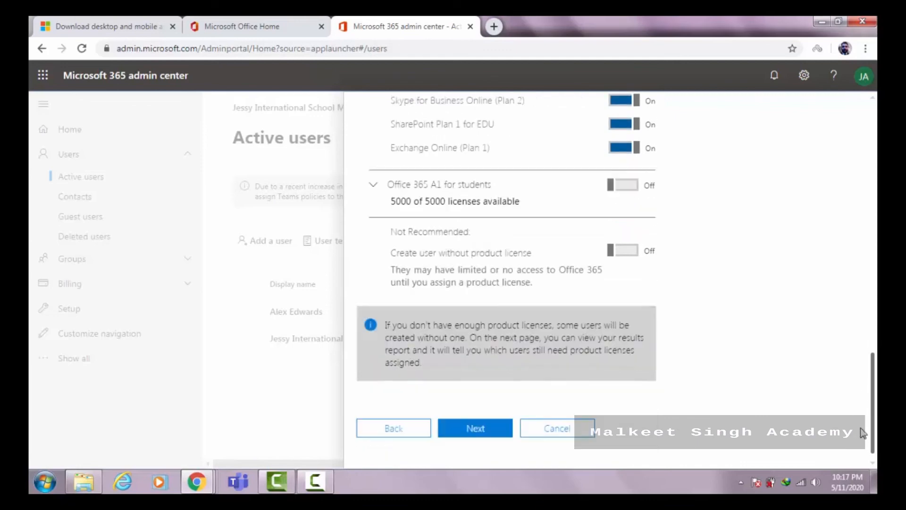
left_click(474, 434)
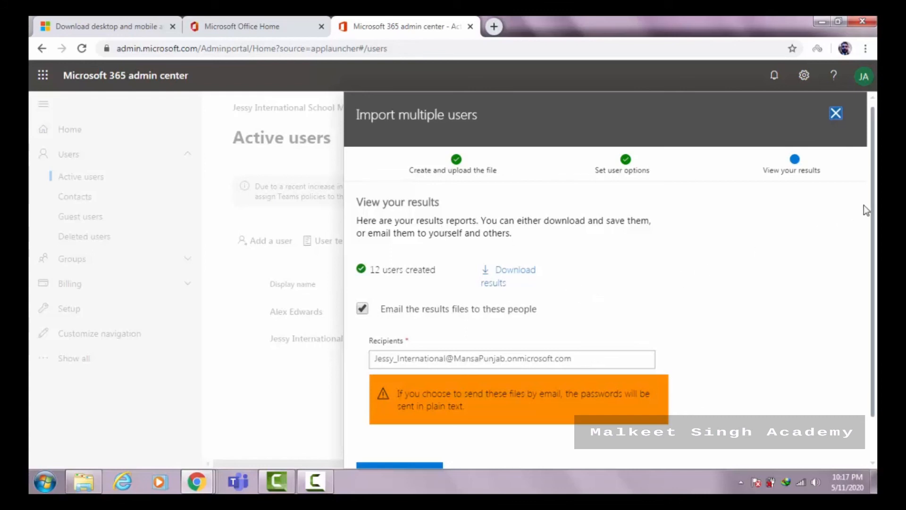
- Download the import results file, then email the results to the prefilled recipient and close the import
left_click_drag(870, 208, 869, 246)
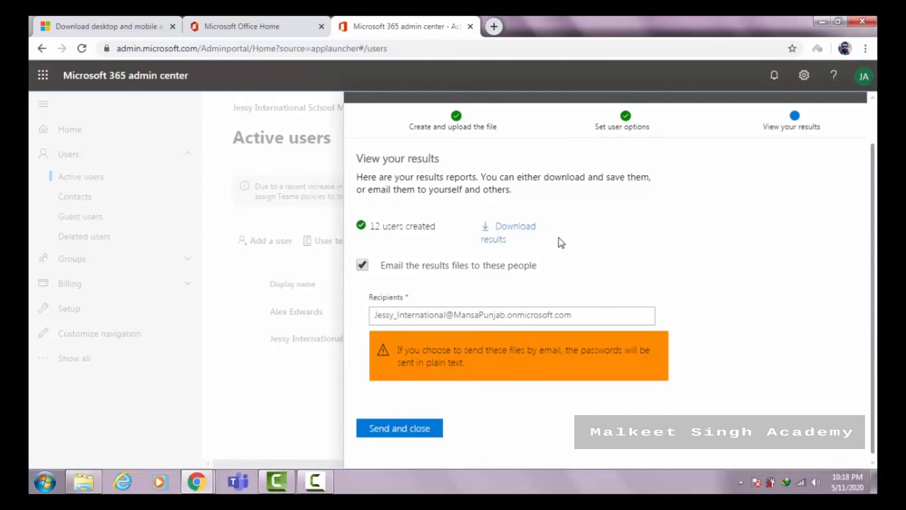
left_click(515, 231)
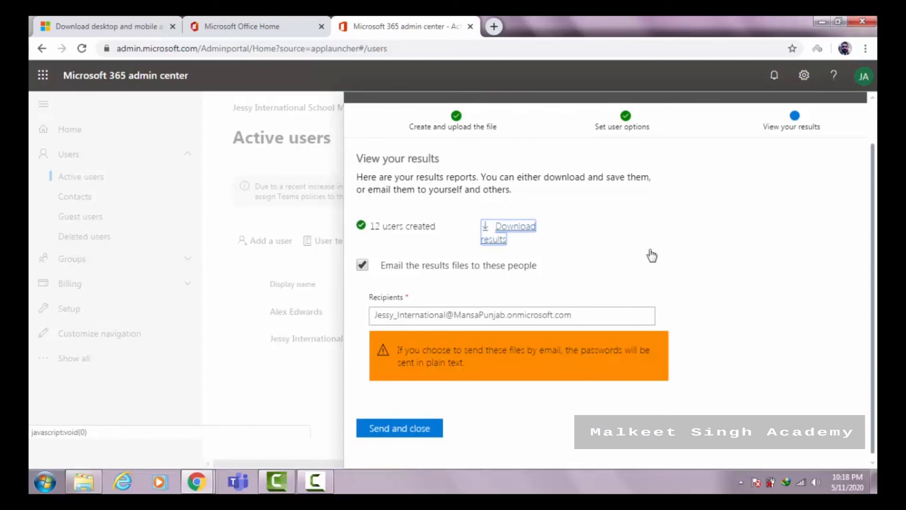
left_click(419, 429)
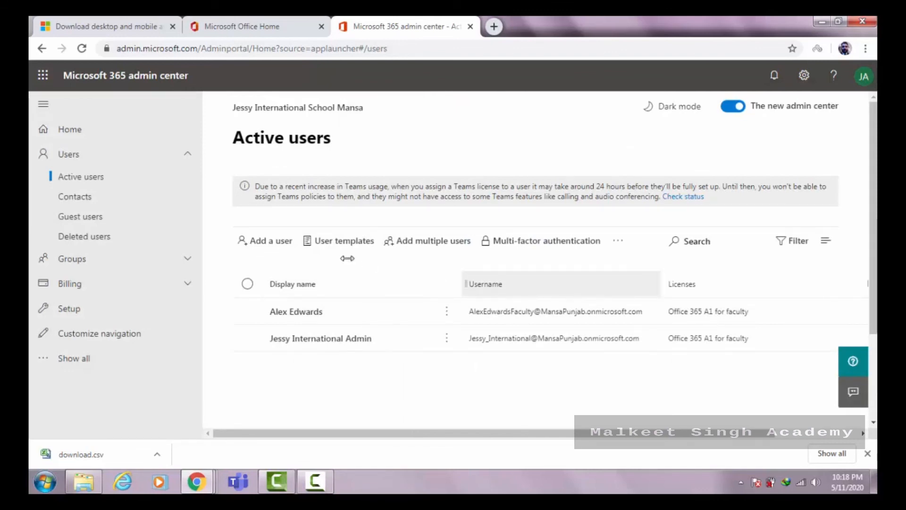
- Refresh the Active users list by switching to Contacts and back, and select all listed users
left_click(88, 205)
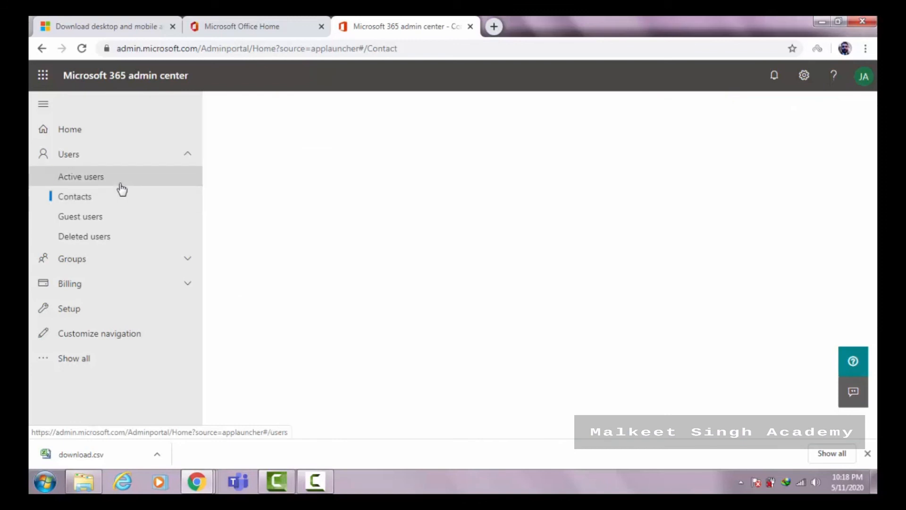
left_click(106, 183)
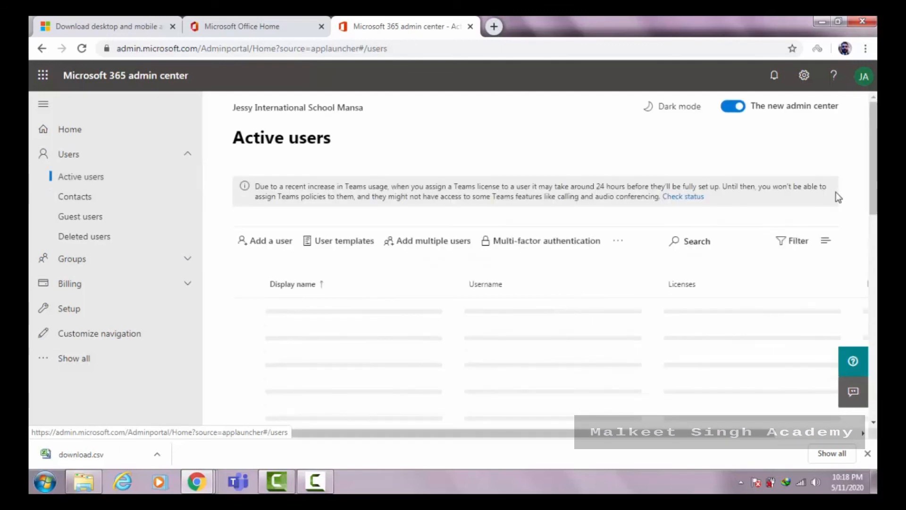
left_click_drag(870, 205, 871, 174)
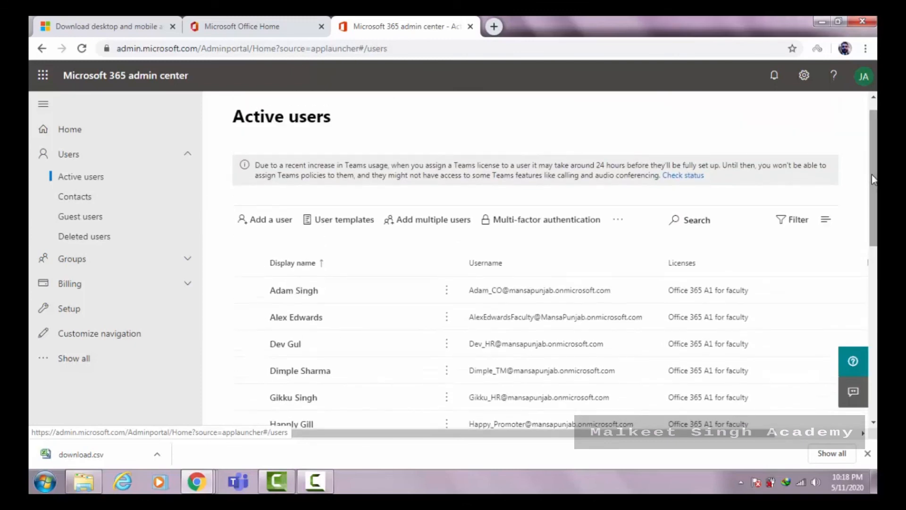
left_click(247, 263)
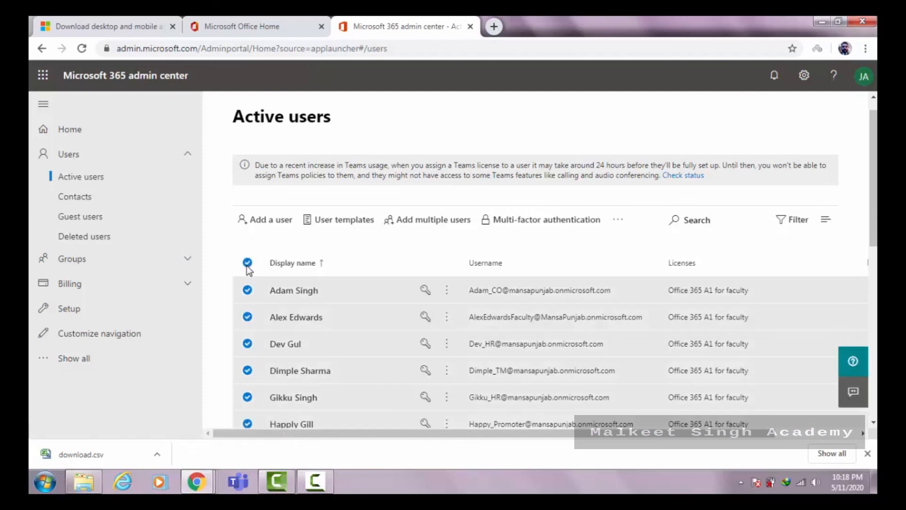